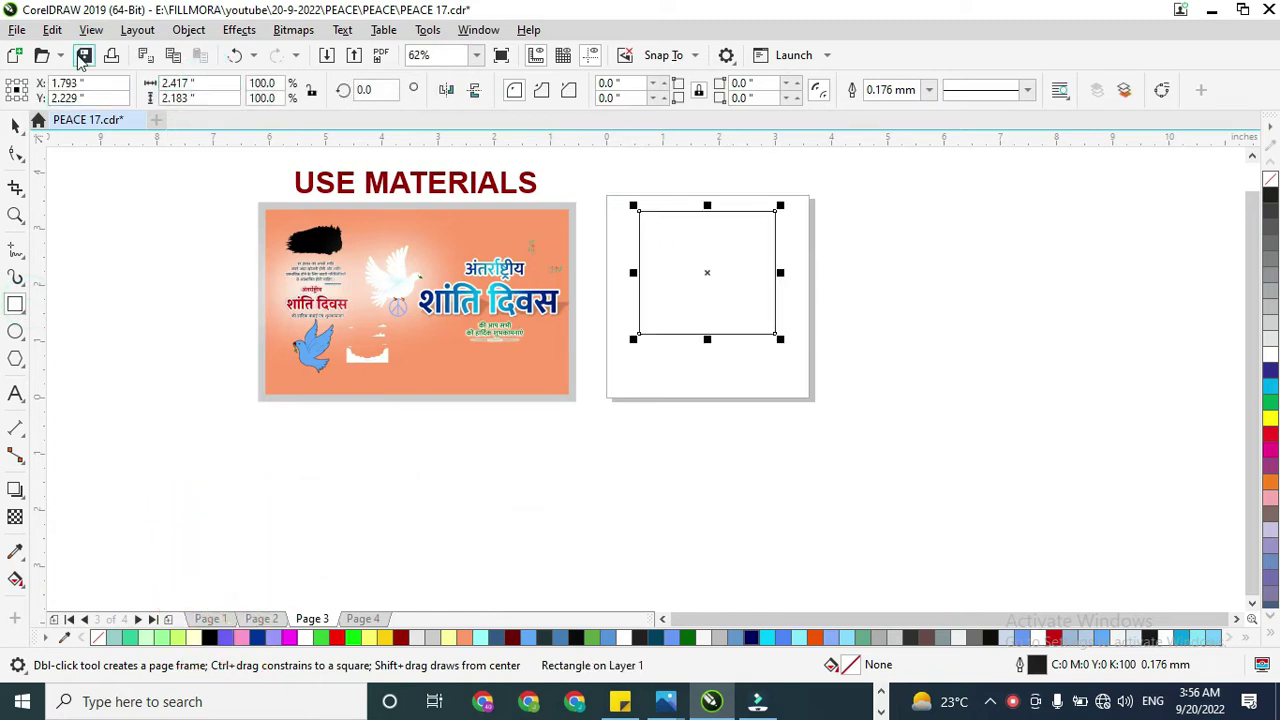
- Resize the selected rectangle to 3.6 by 3.6 inches and move it so it covers the page exactly
click(208, 86)
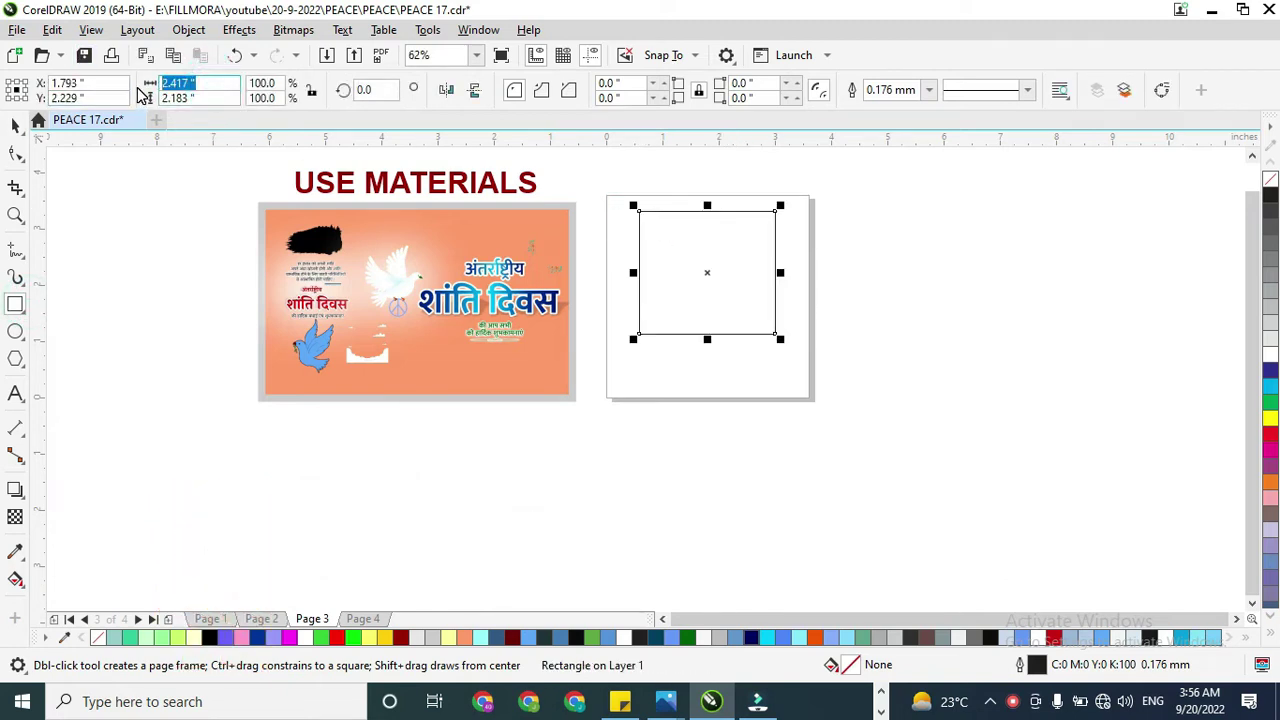
key(Return)
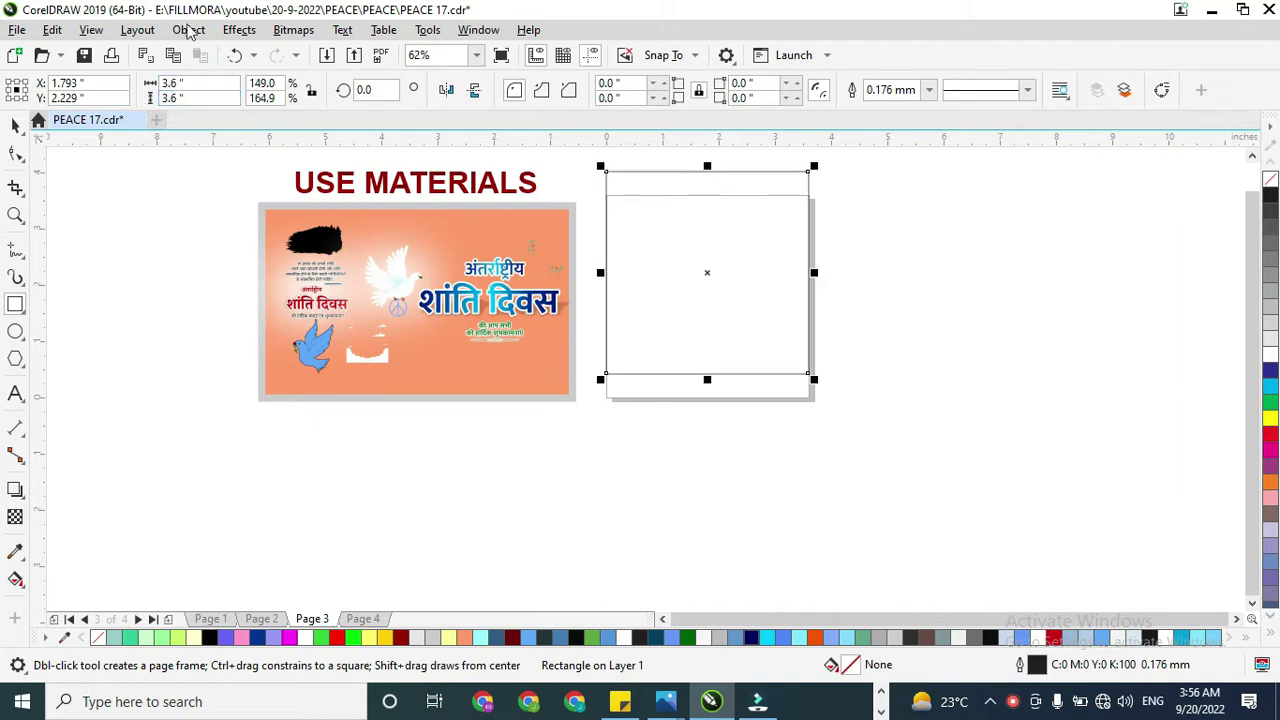
click(15, 122)
drag(717, 170, 717, 193)
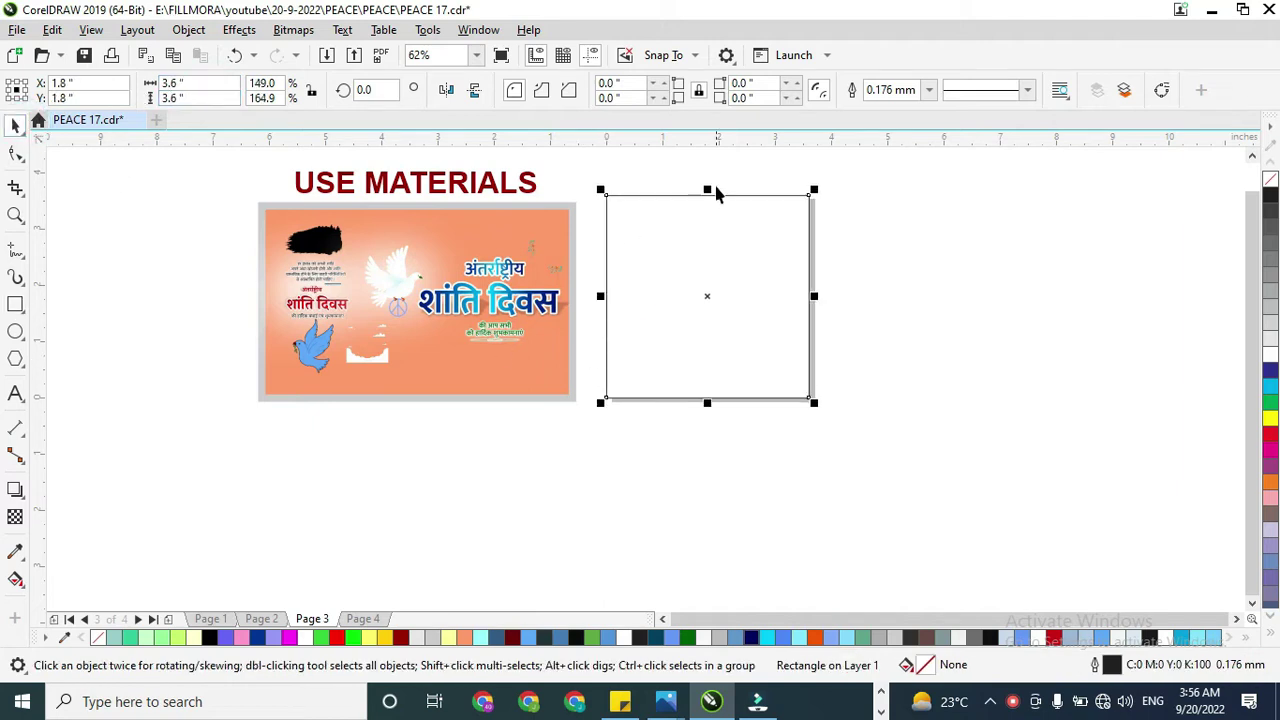
- Fill the page-sized square with Ice Blue from the document palette
click(734, 257)
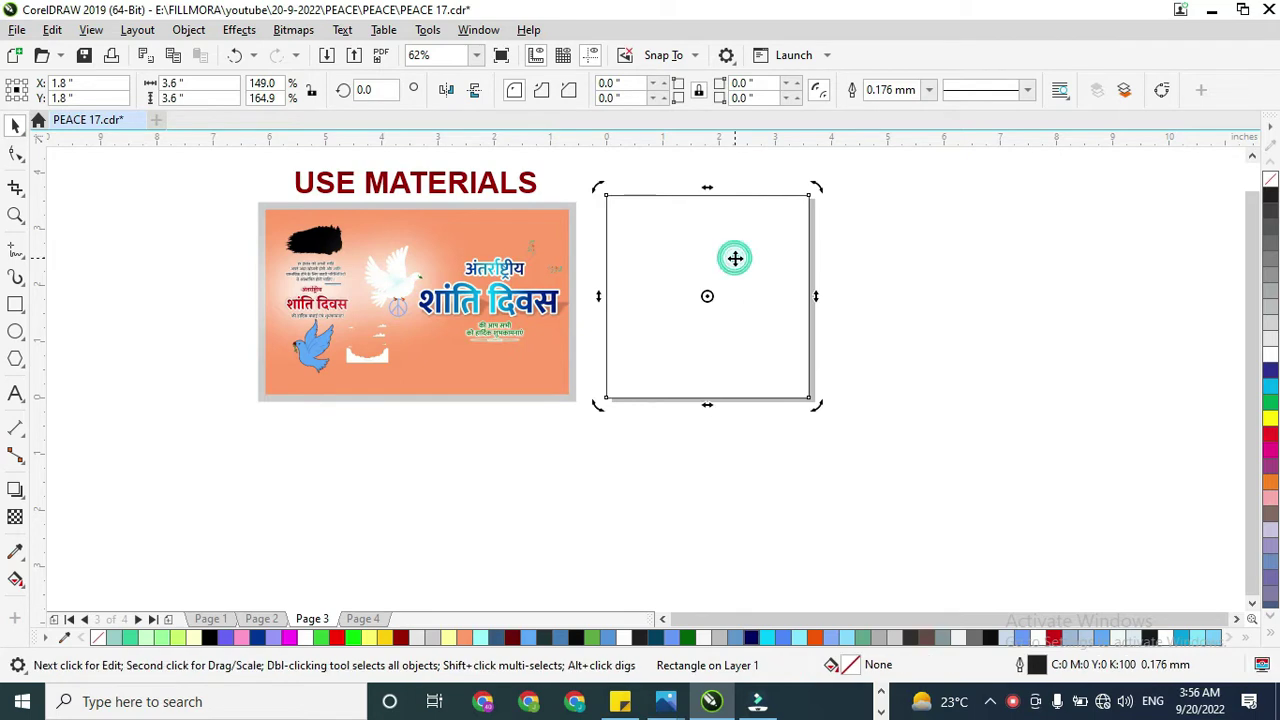
click(480, 638)
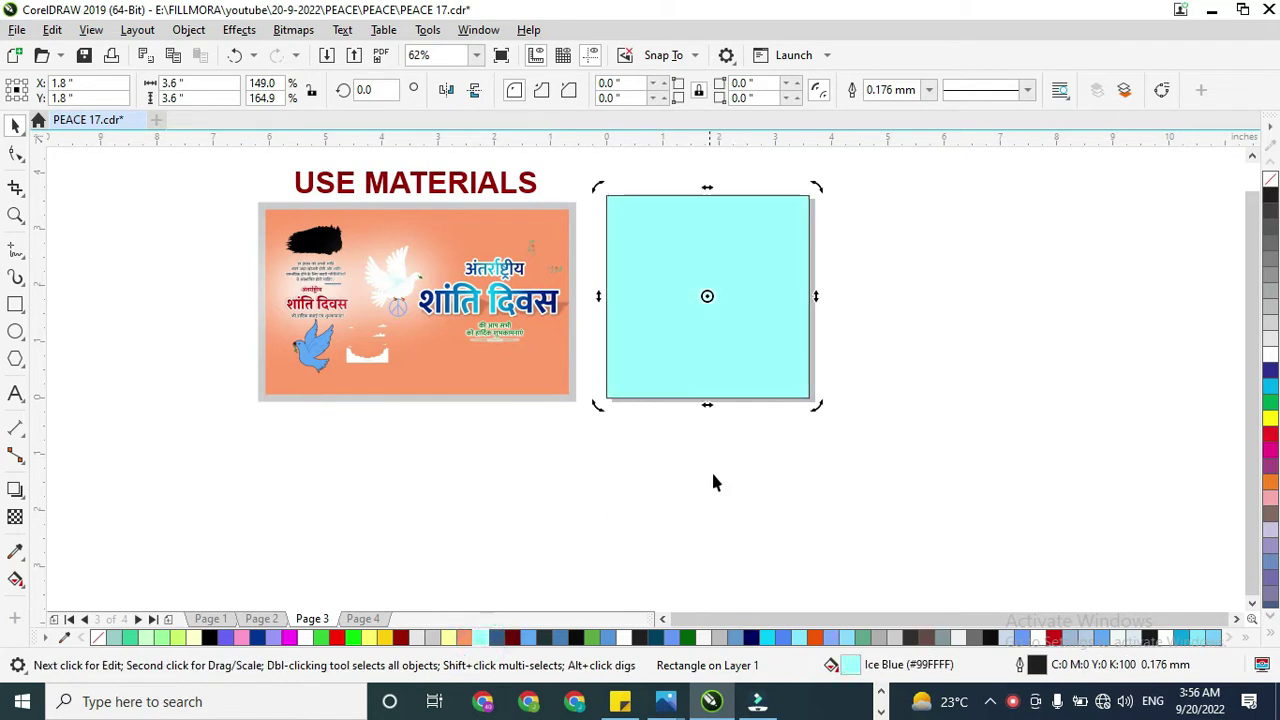
- Change the square's uniform fill to a linear fountain fill running diagonally towards the lower corner at about 326.3°
double_click(850, 665)
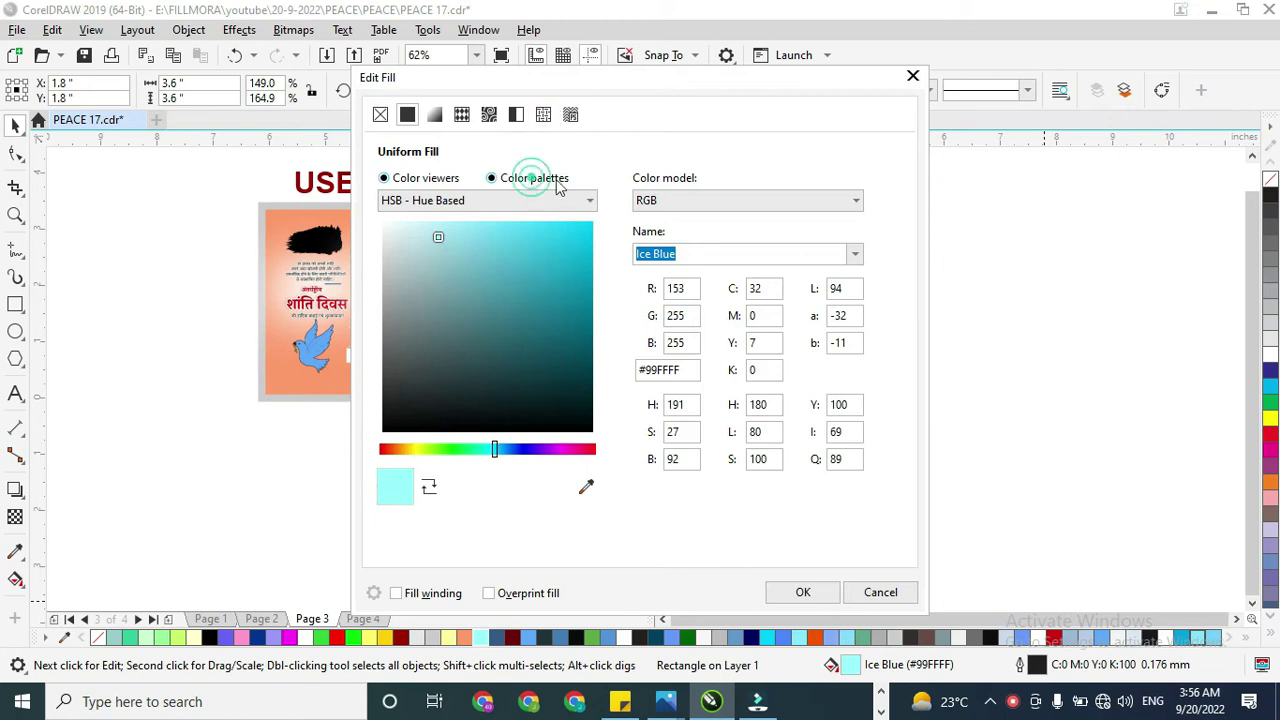
click(533, 178)
drag(596, 90, 958, 128)
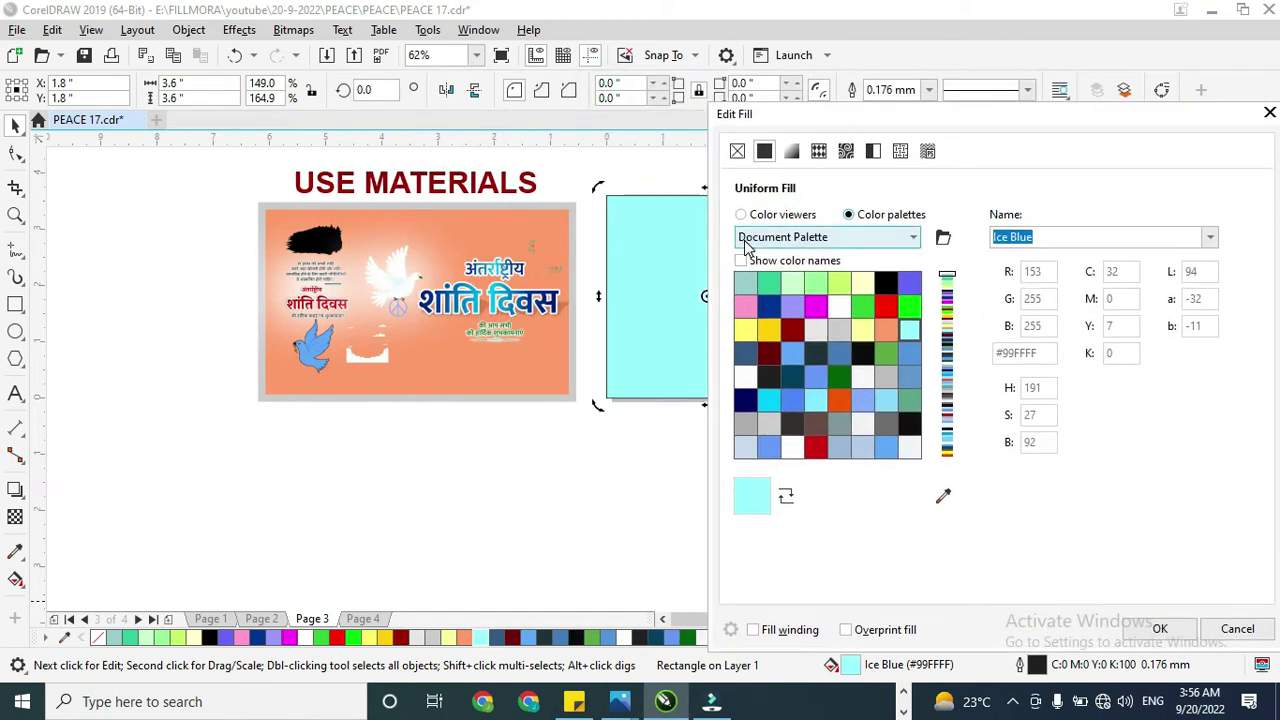
click(745, 215)
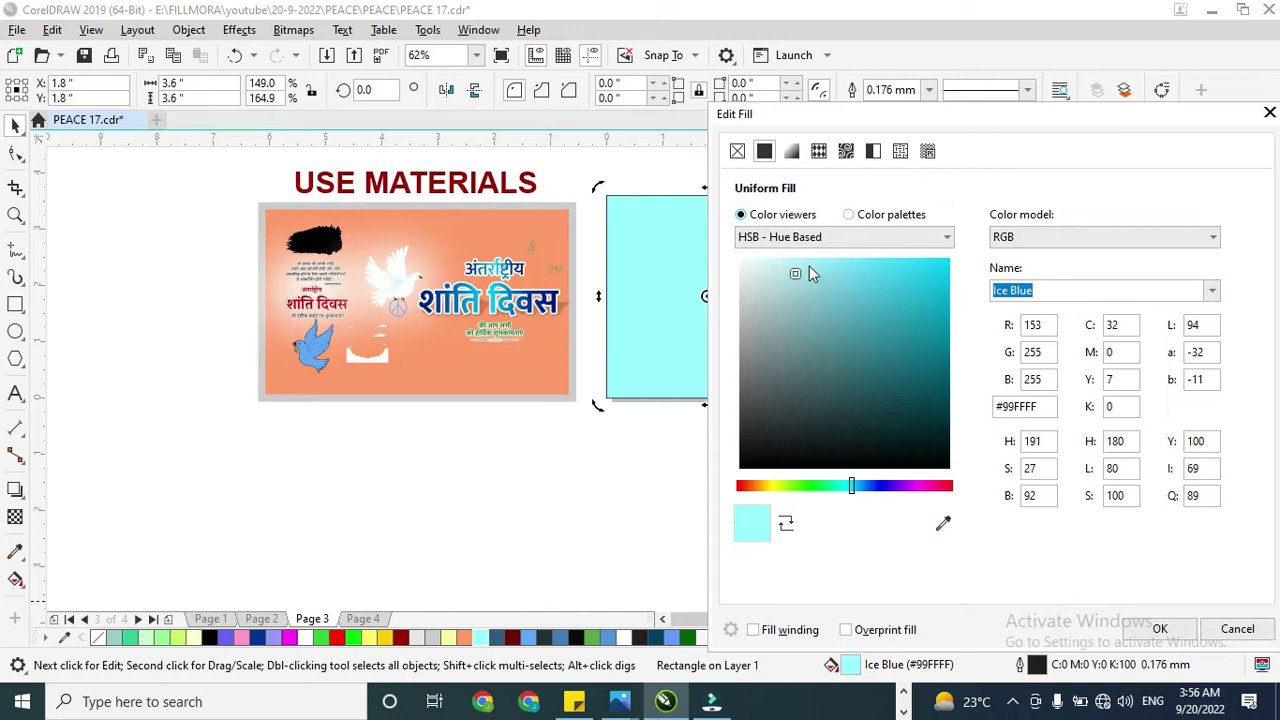
click(870, 215)
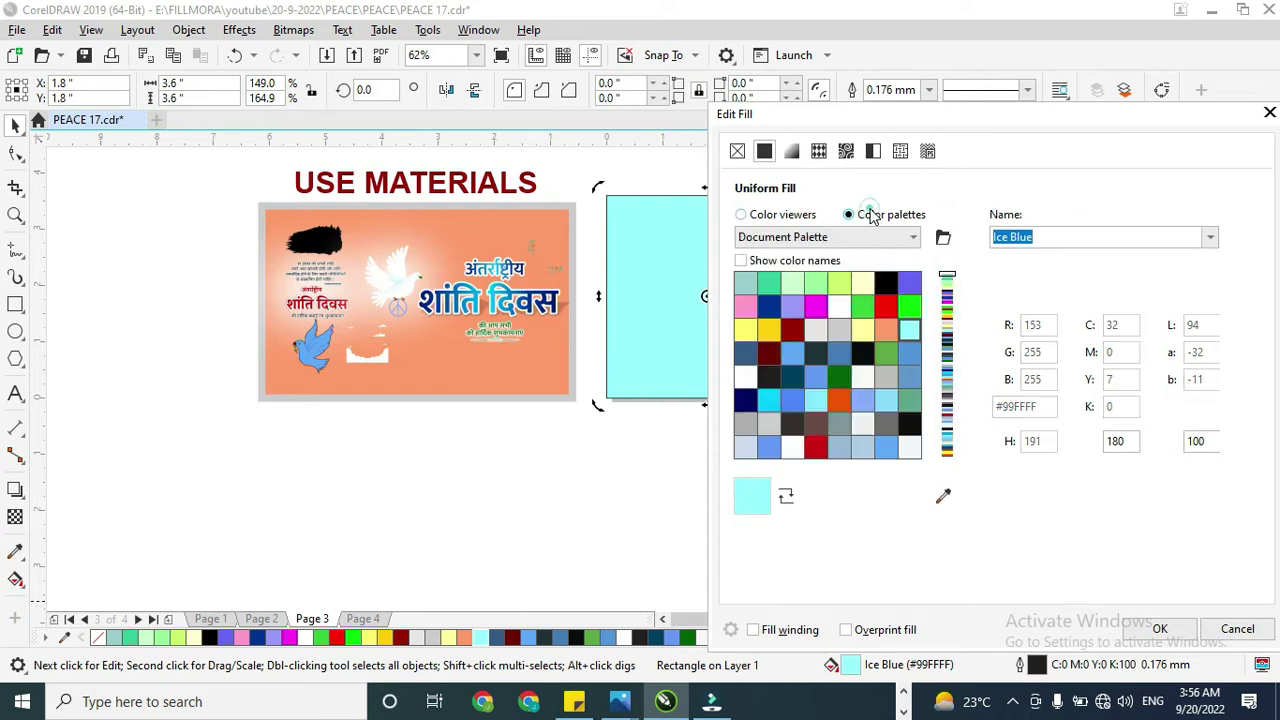
click(775, 214)
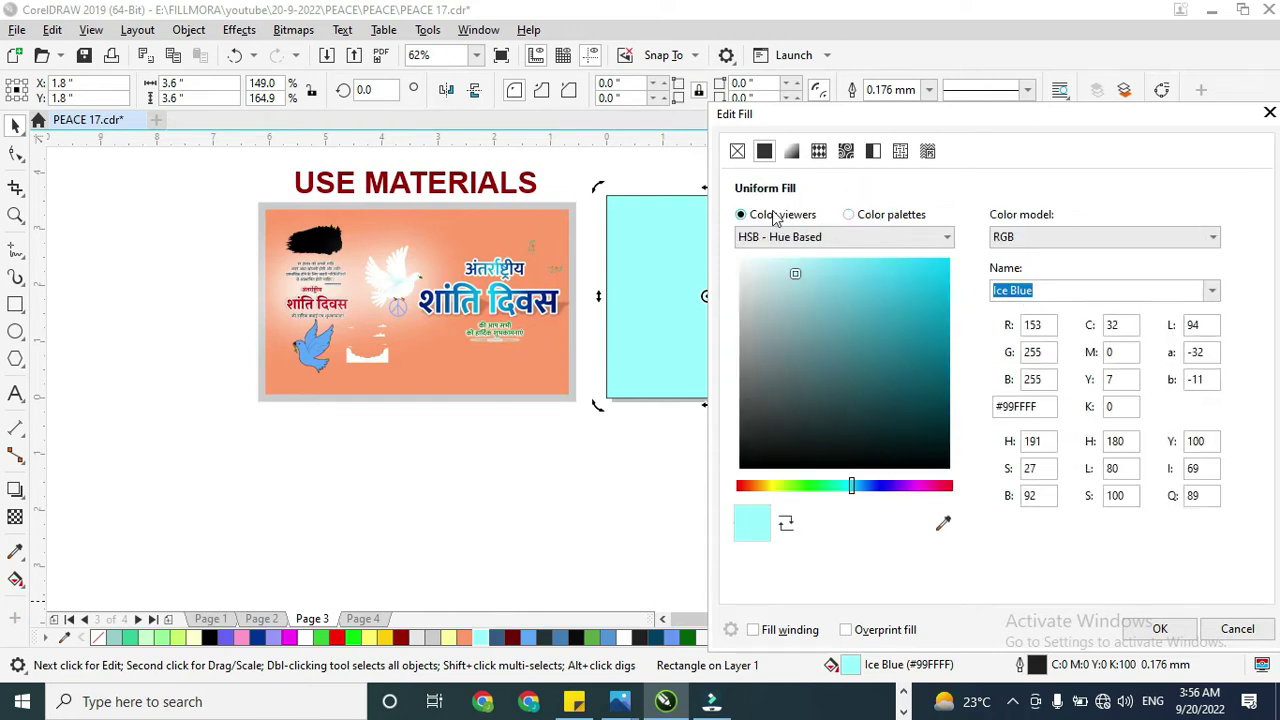
click(791, 152)
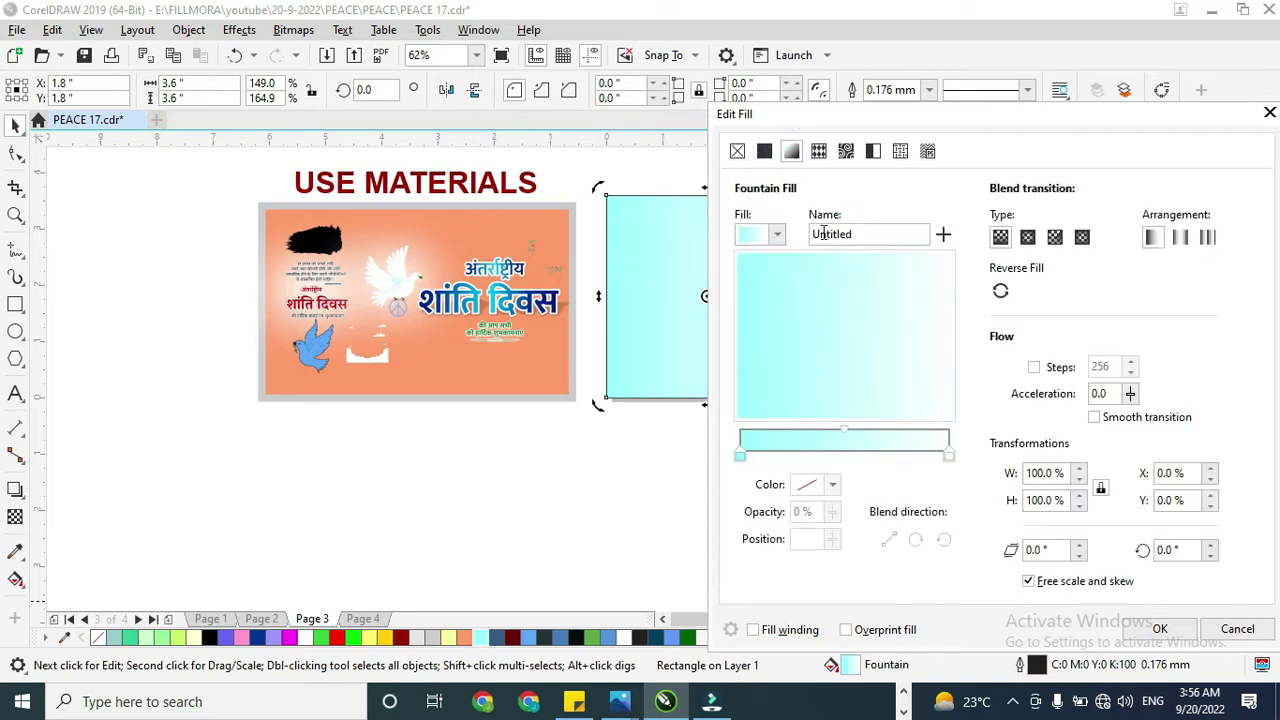
drag(805, 296, 977, 485)
- Set the fountain fill's end colour to the medium blue sampled from the document palette (C80 M51 Y2 K0)
click(948, 456)
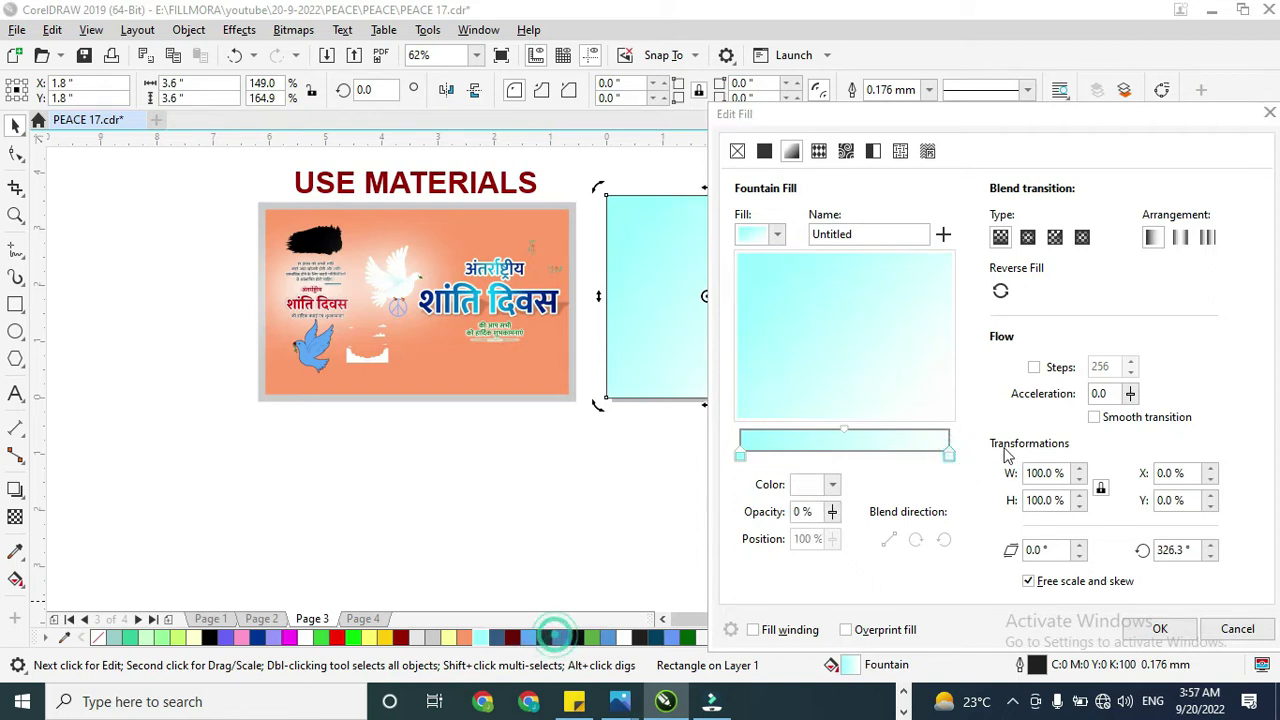
click(832, 486)
click(965, 449)
click(555, 637)
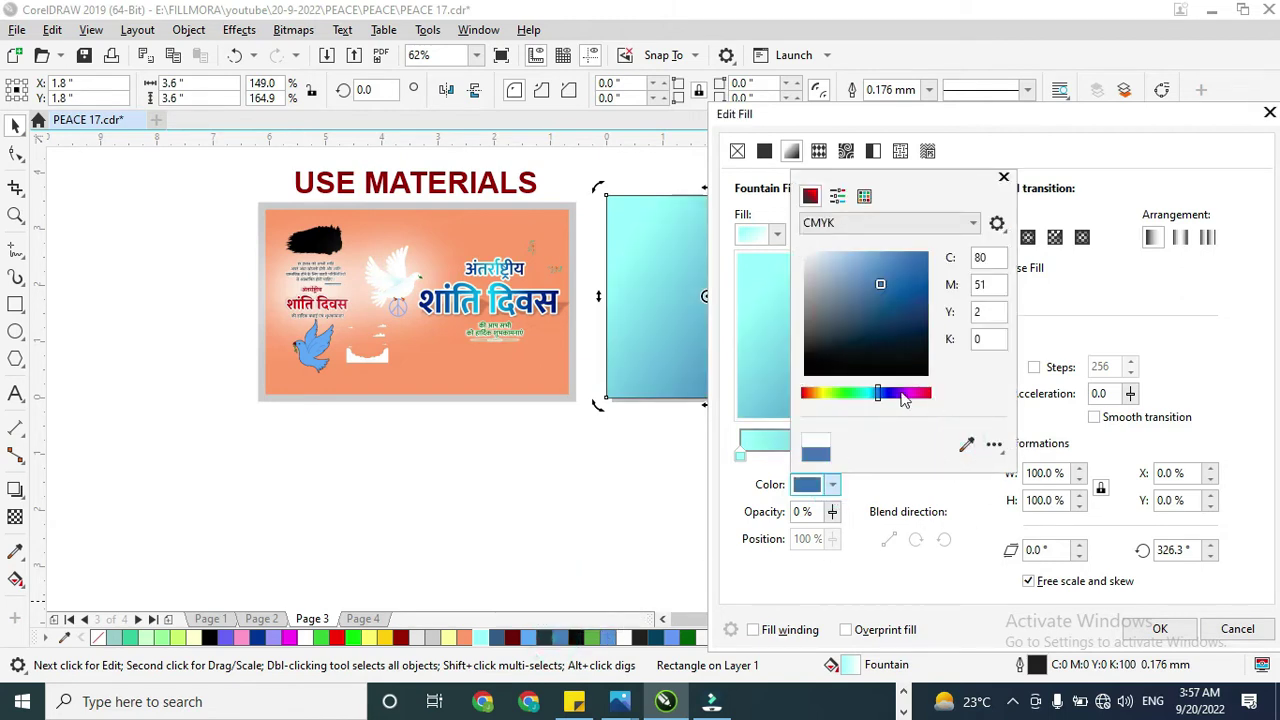
click(785, 453)
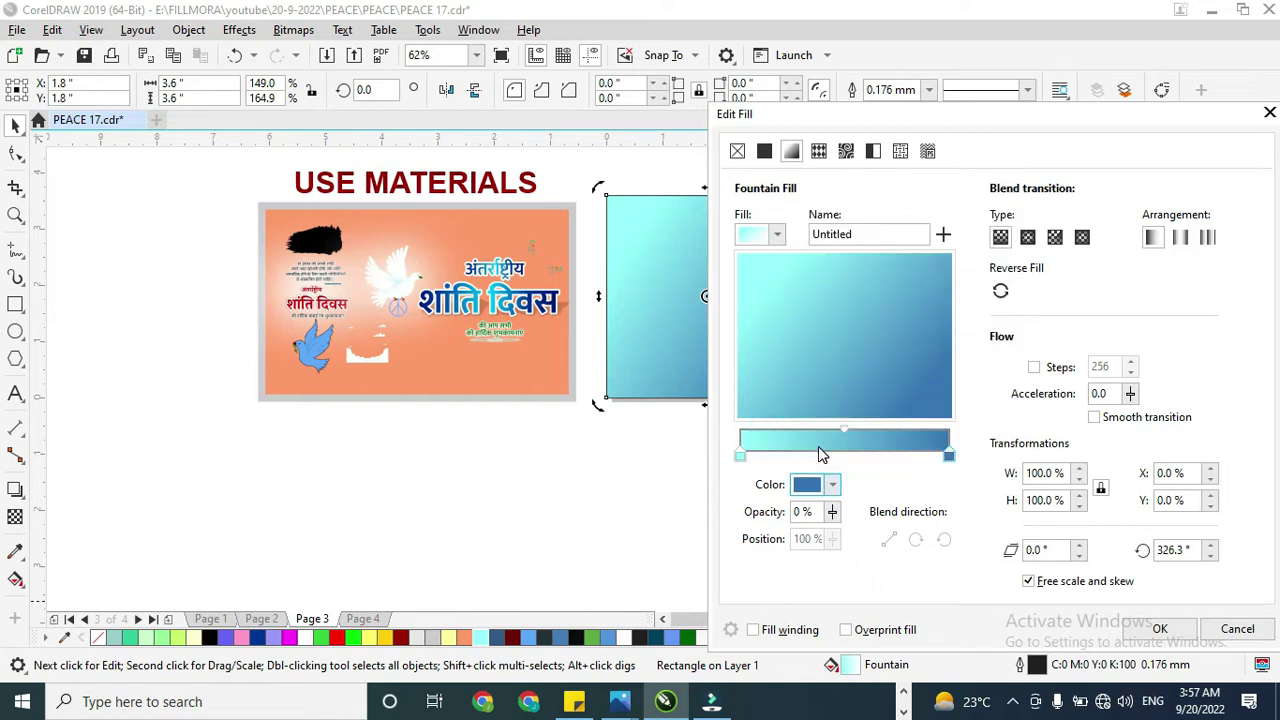
- Add a middle colour node at 41% of the gradient and colour it with the sampled Ice Blue (C32 M0 Y7 K0)
double_click(820, 453)
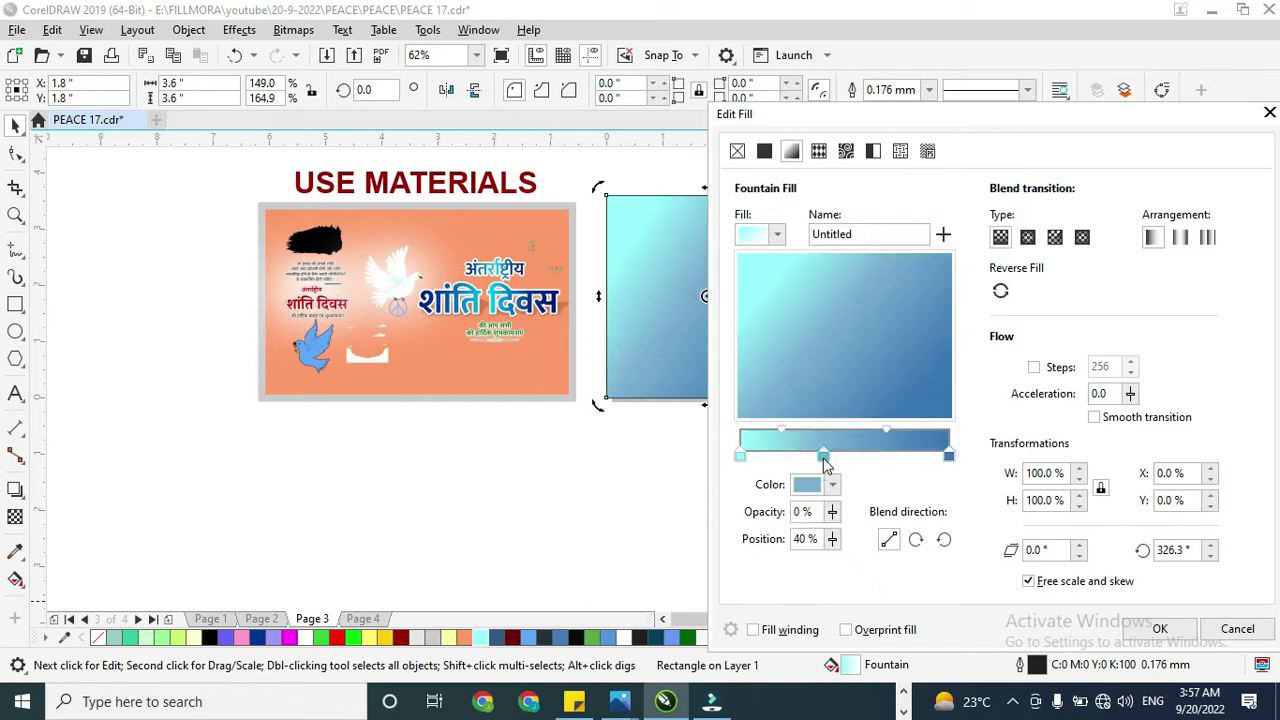
drag(824, 458, 828, 449)
click(826, 456)
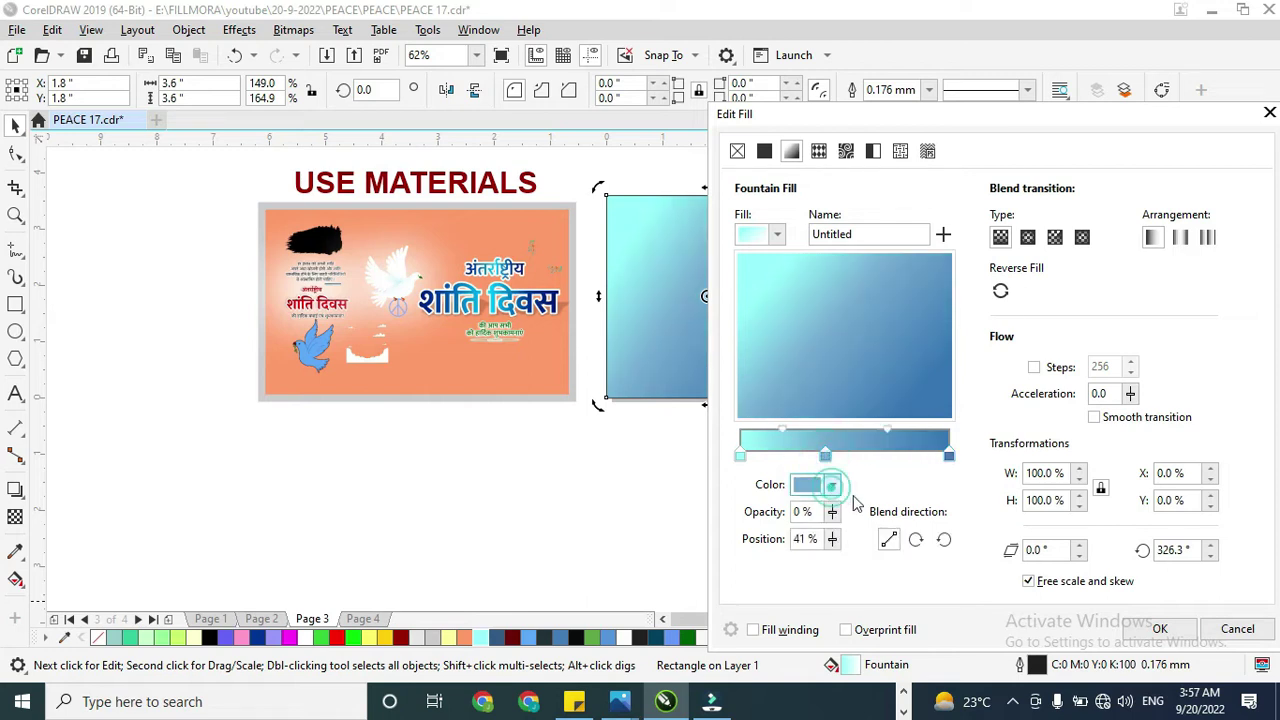
click(831, 485)
click(966, 444)
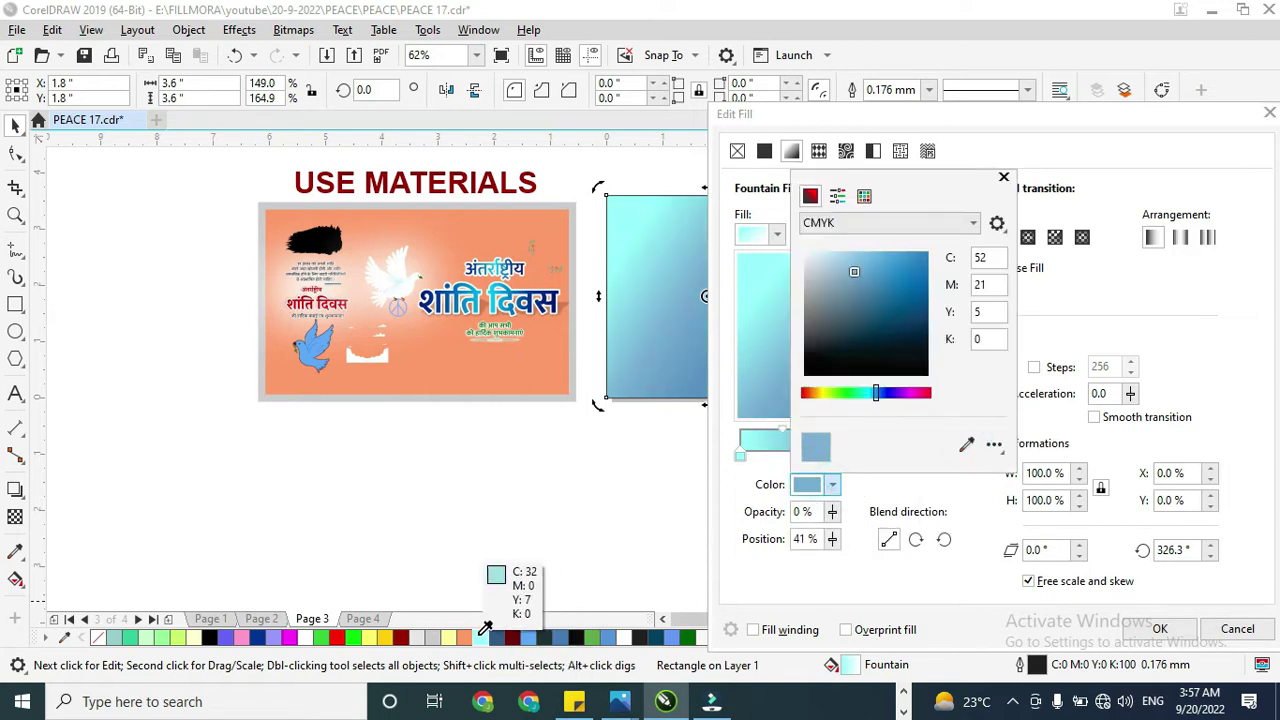
click(480, 634)
click(757, 409)
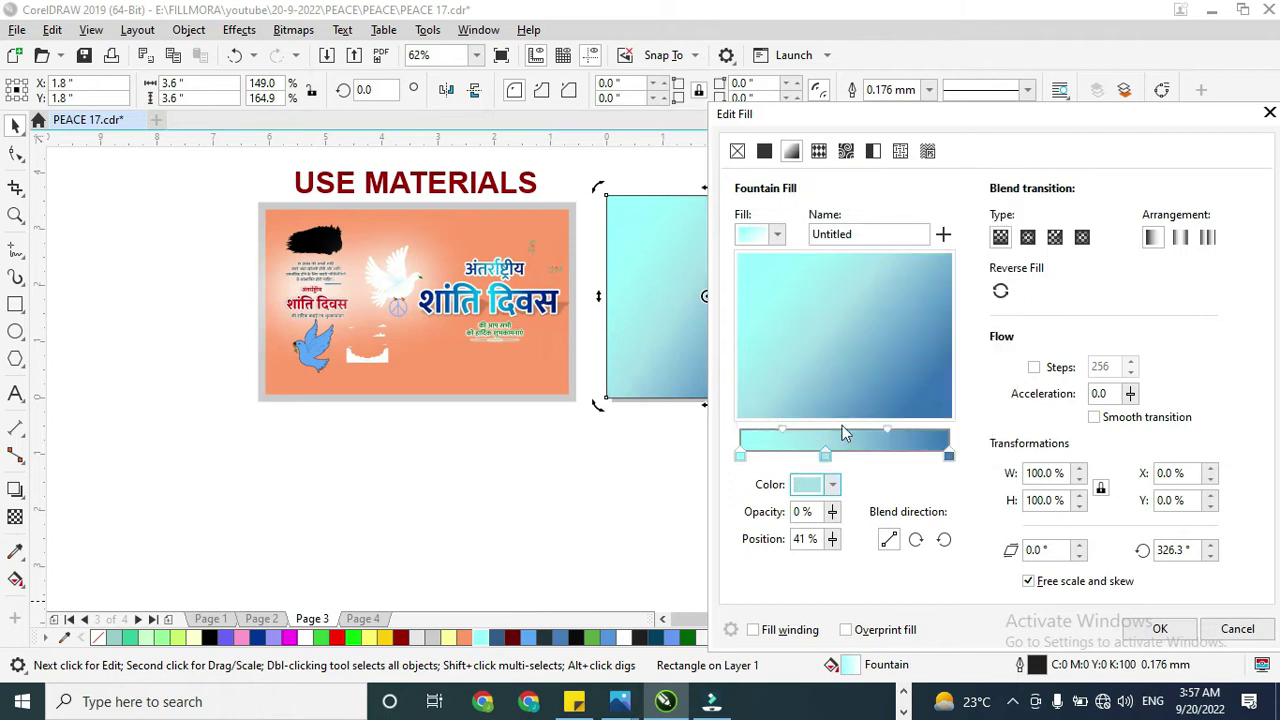
- Rotate the gradient to about 295.9°, move its middle node to 37%, and apply the fountain fill to the square
drag(920, 382, 884, 407)
mouse_move(834, 461)
mouse_down()
mouse_move(865, 470)
mouse_move(817, 459)
mouse_up()
click(833, 486)
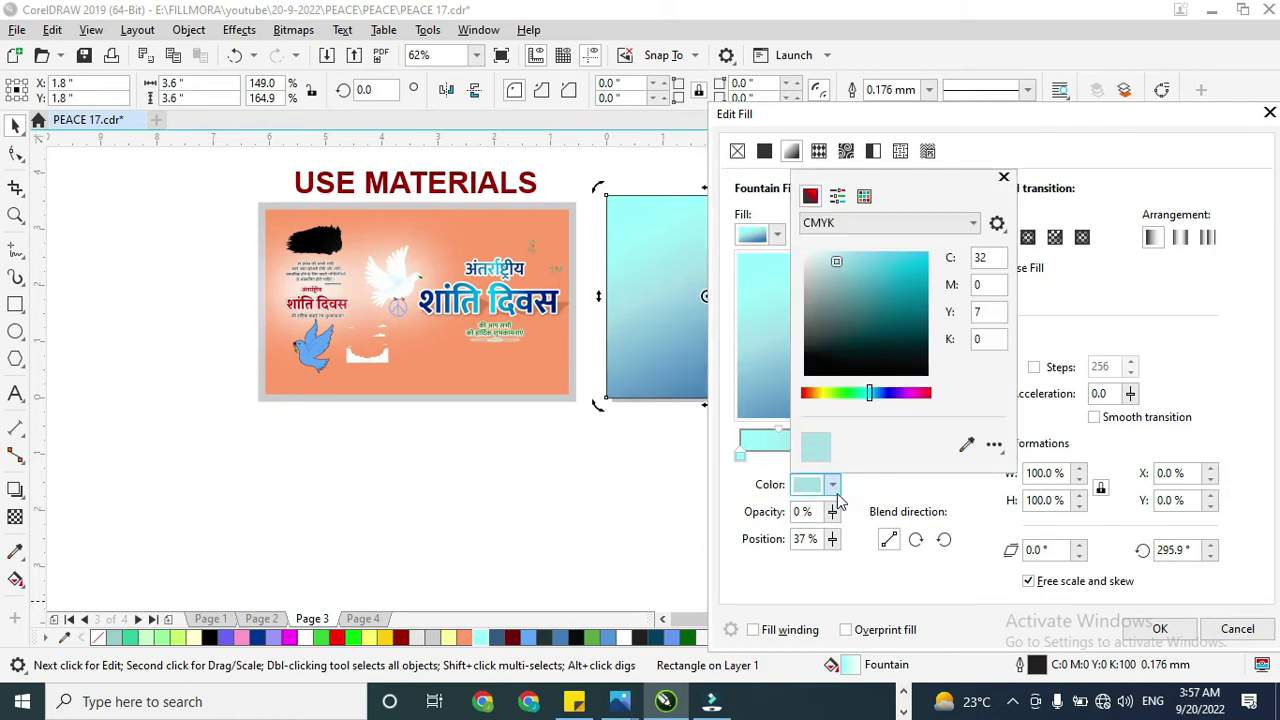
drag(882, 401, 871, 399)
click(1157, 624)
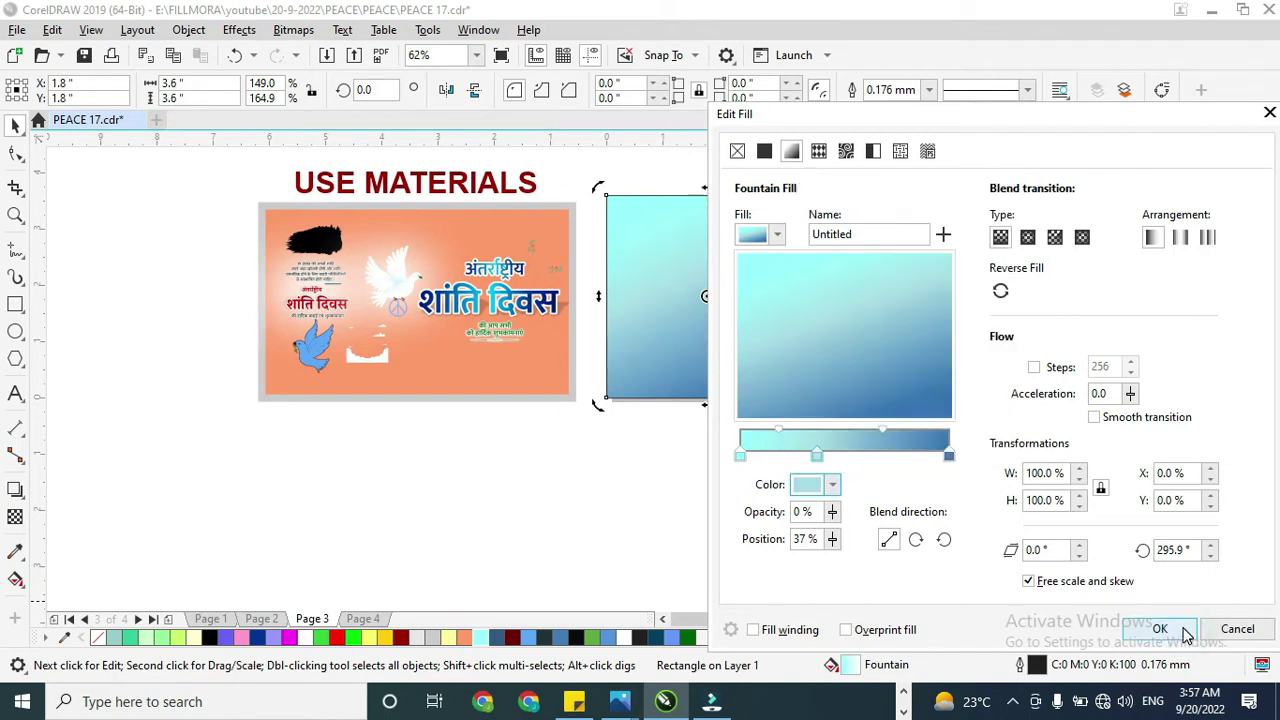
click(1157, 624)
- Remove the middle colour node from the square's fountain fill, turn the gradient to about 307.4°, and apply it
click(750, 258)
click(742, 282)
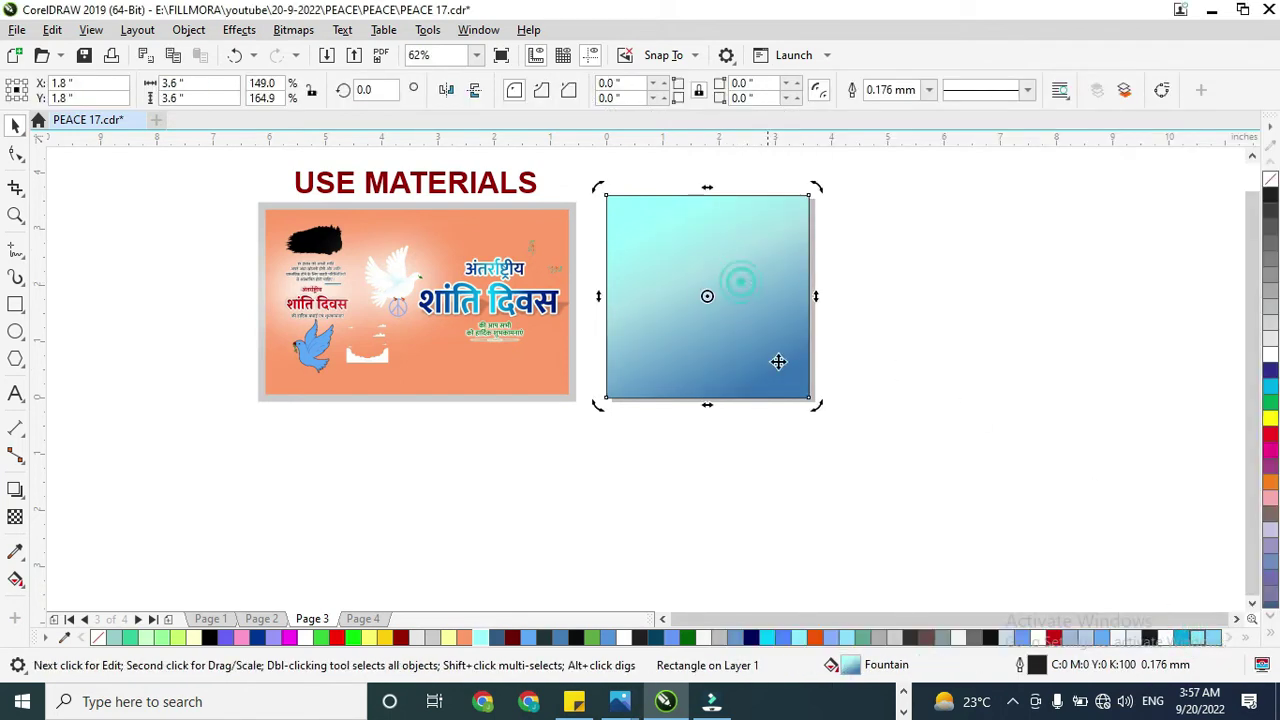
double_click(850, 667)
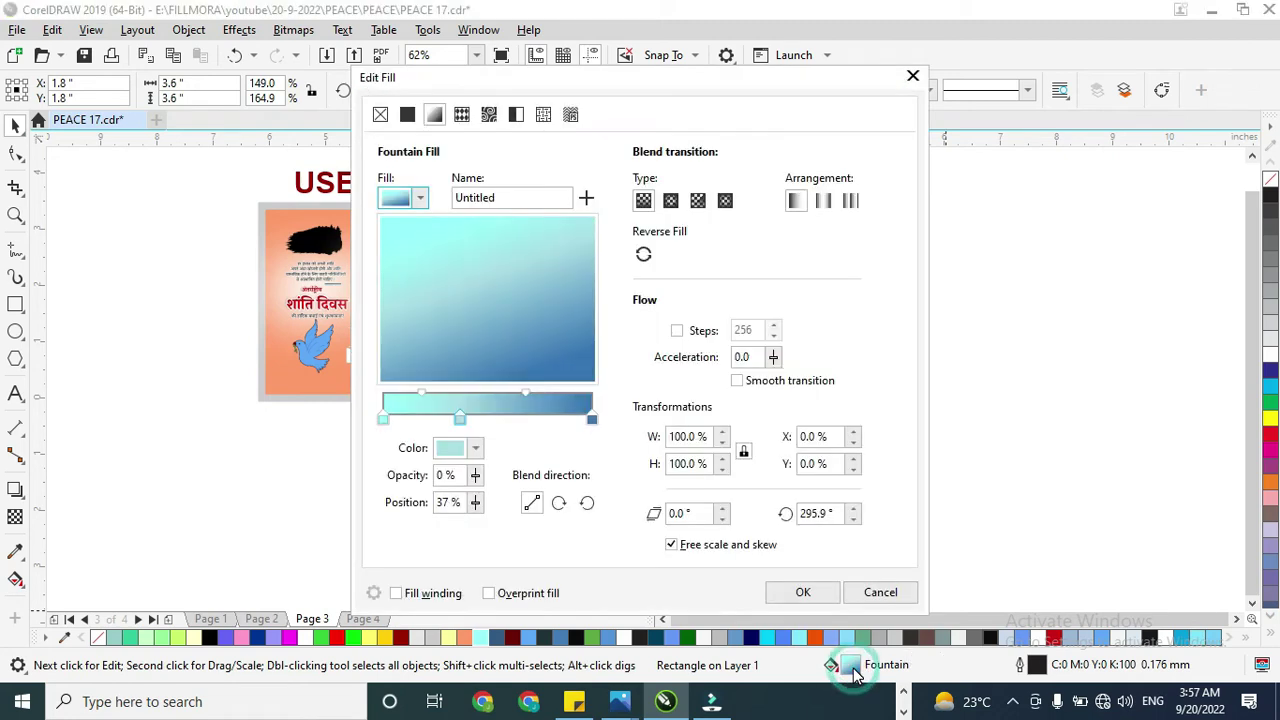
drag(461, 424, 500, 432)
double_click(494, 420)
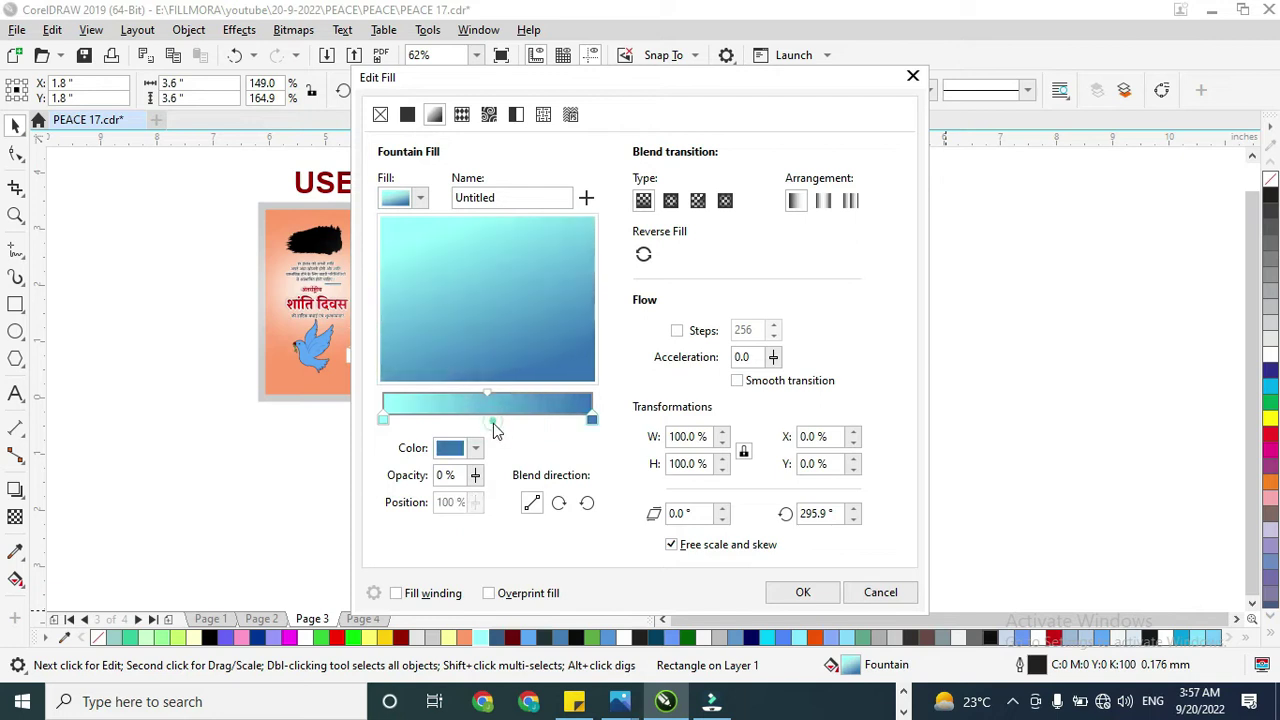
click(591, 420)
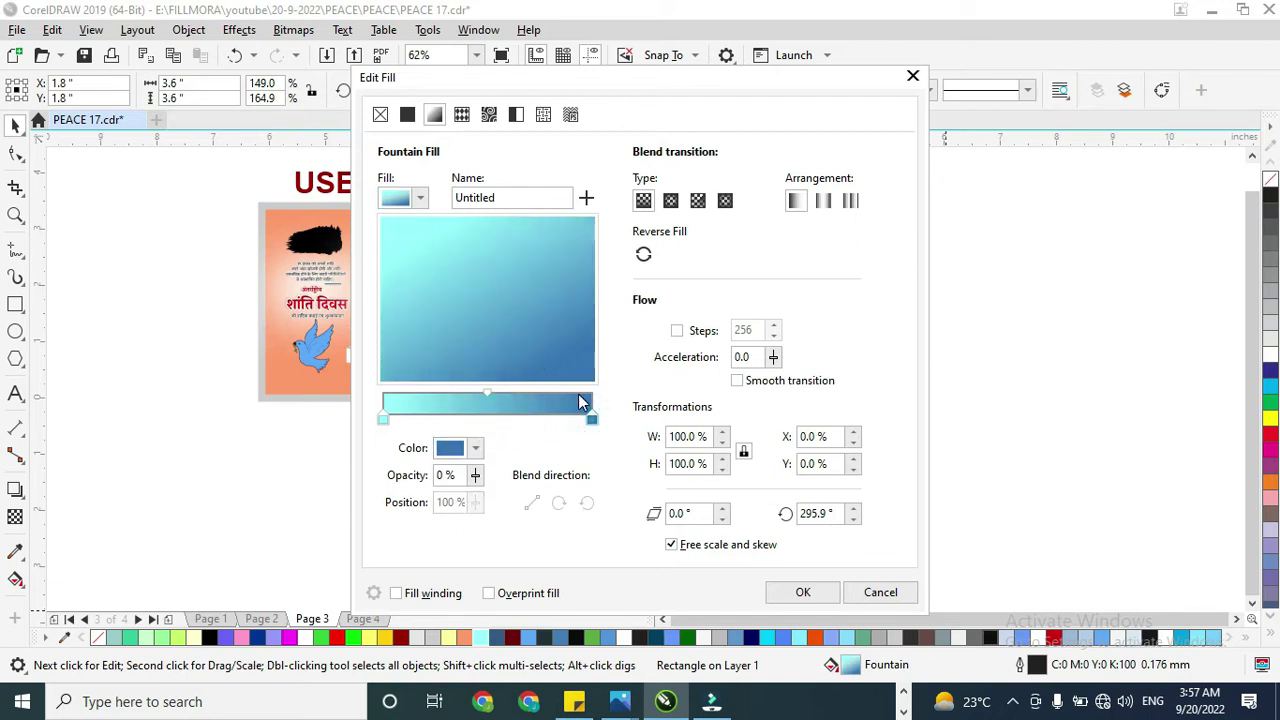
click(803, 592)
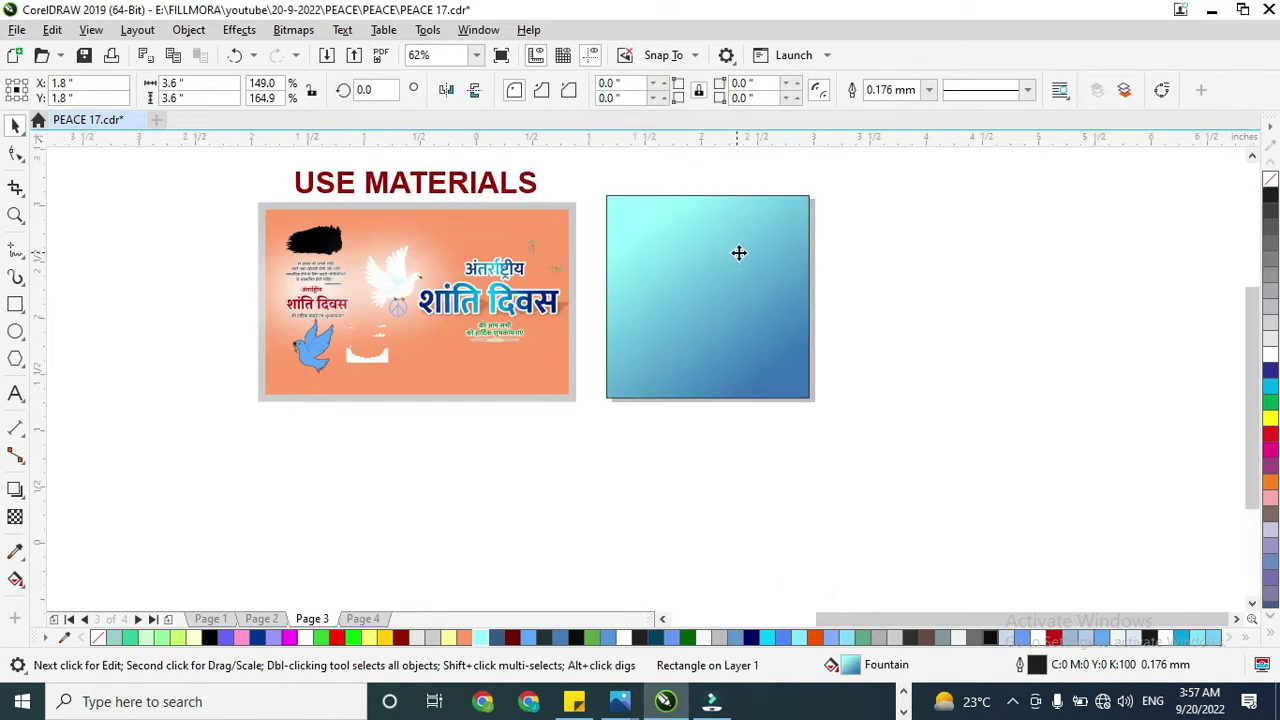
- Reopen the square's fountain fill and add a middle colour node at about 44% of the gradient
scroll(646, 271, up, 2)
scroll(646, 271, down, 2)
click(852, 665)
double_click(855, 667)
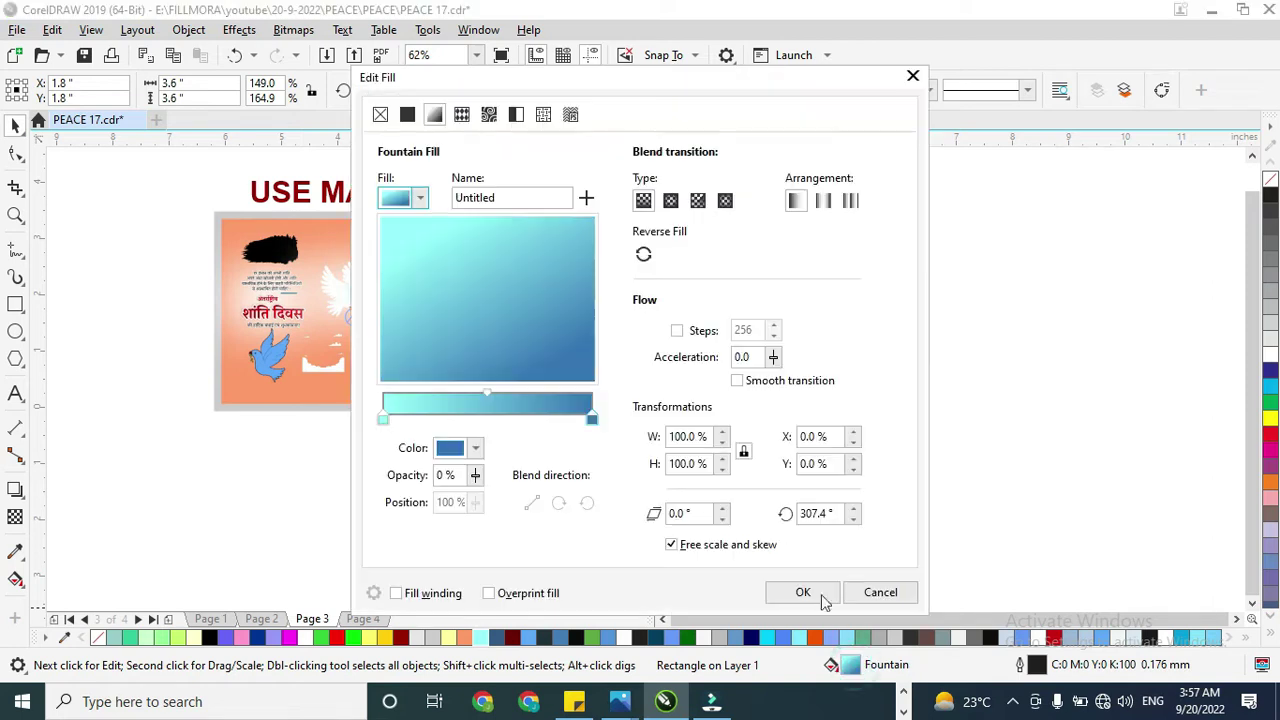
double_click(475, 406)
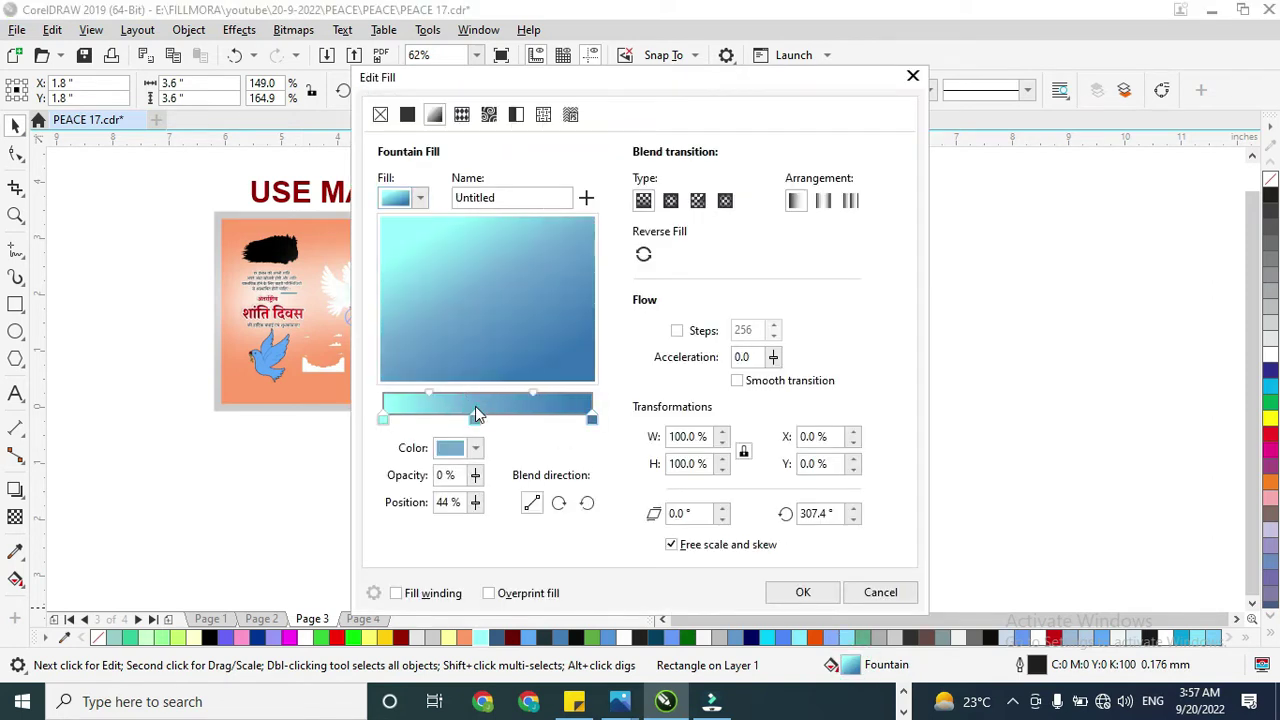
click(475, 420)
- Recolour the gradient's middle node to bright turquoise, shift it to 59%, and apply the fill
click(476, 450)
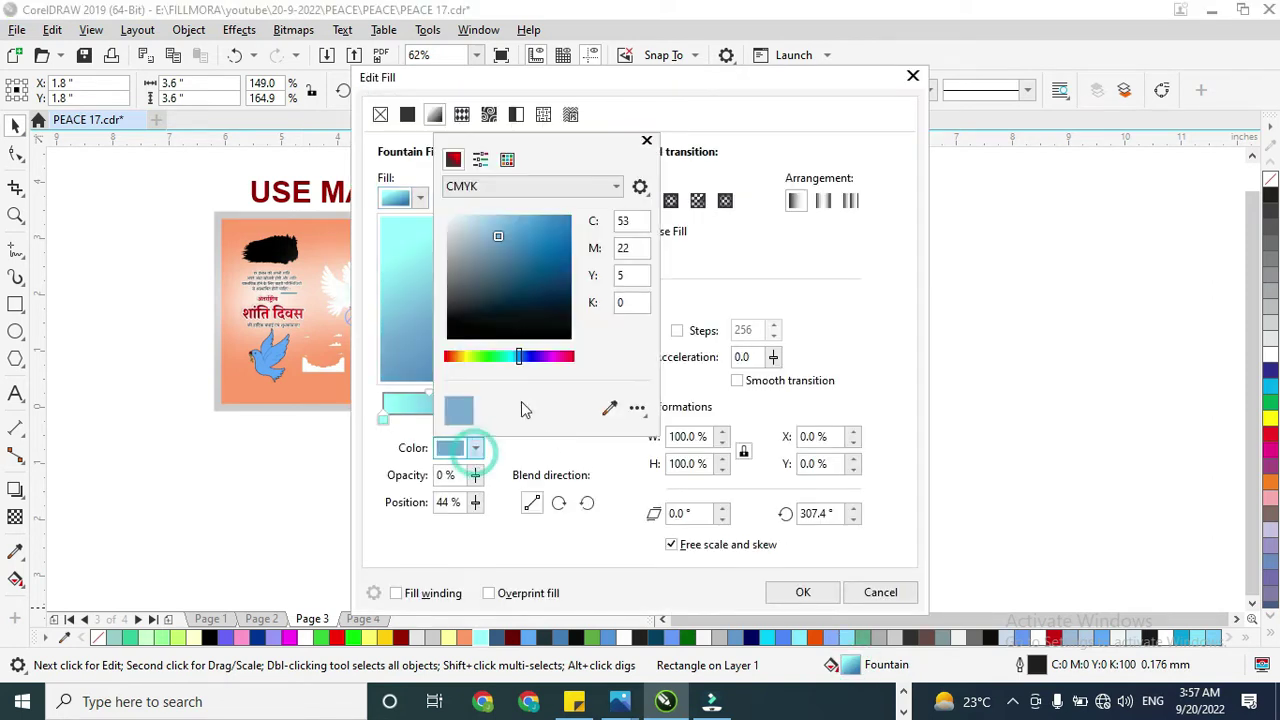
click(610, 407)
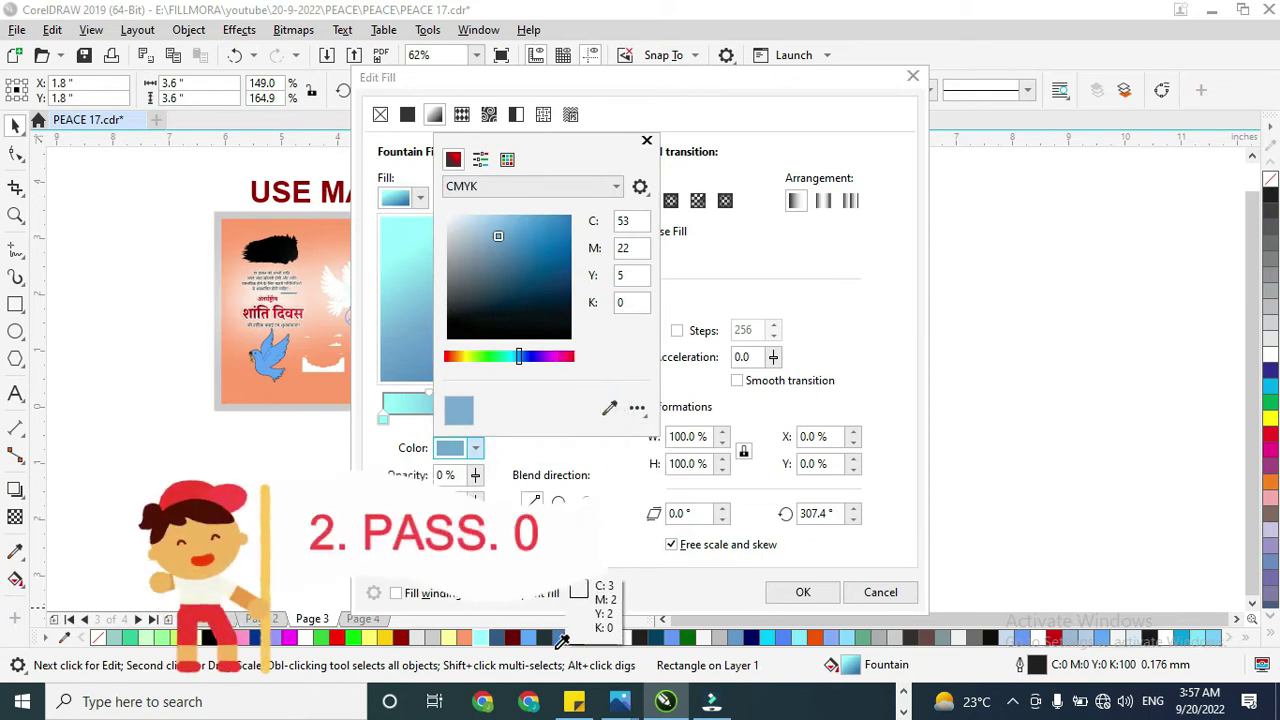
click(480, 637)
click(513, 357)
click(727, 410)
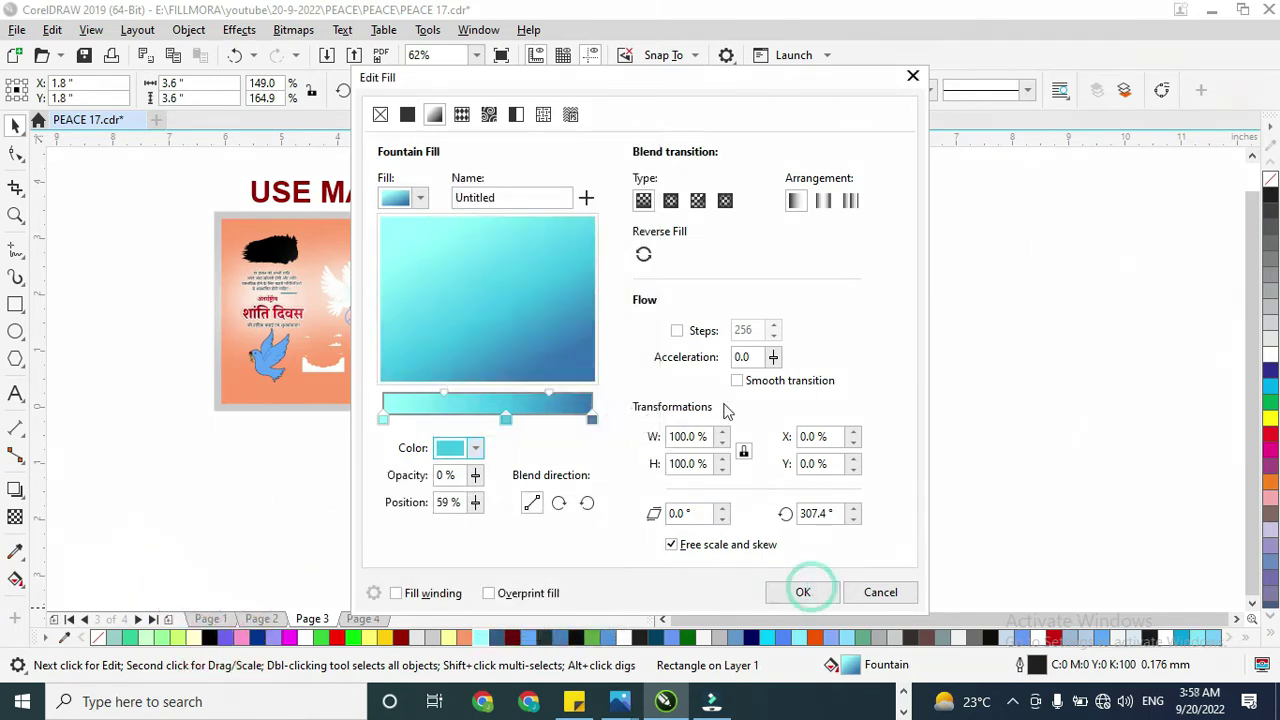
click(814, 593)
- Remove the outline from the gradient square
scroll(700, 329, down, 1)
click(793, 353)
scroll(678, 277, up, 2)
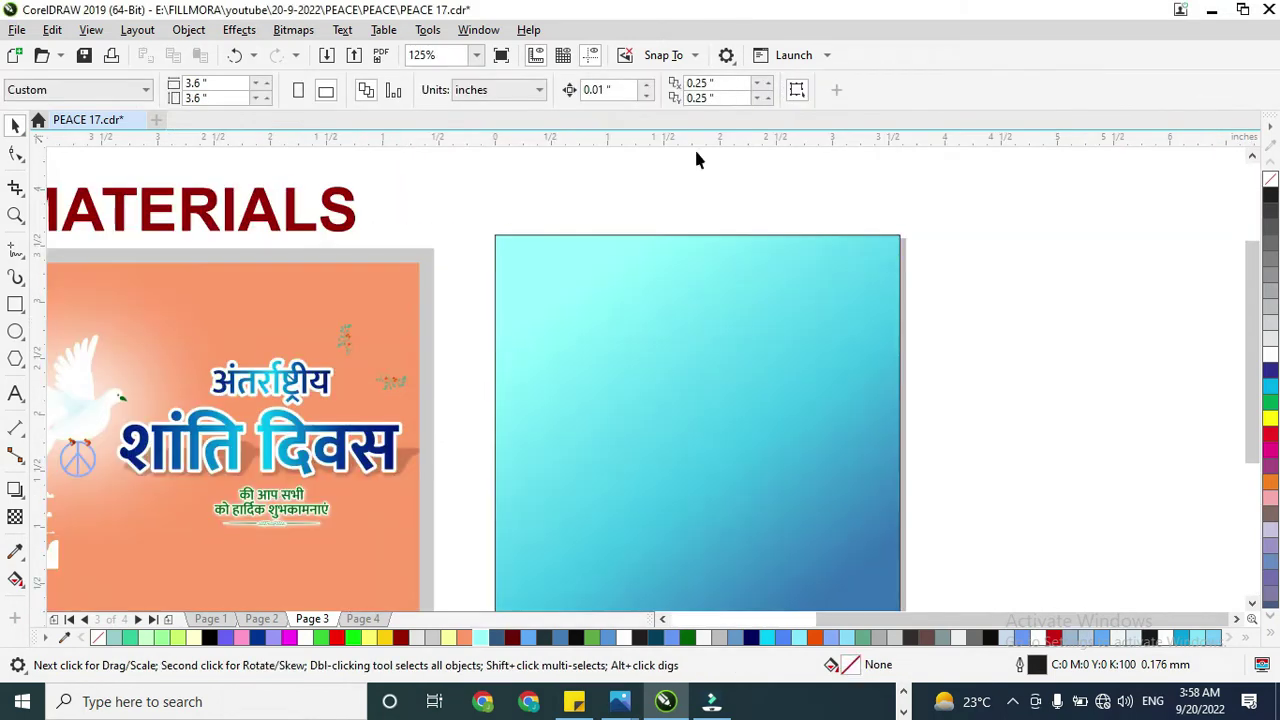
scroll(717, 246, down, 3)
click(749, 266)
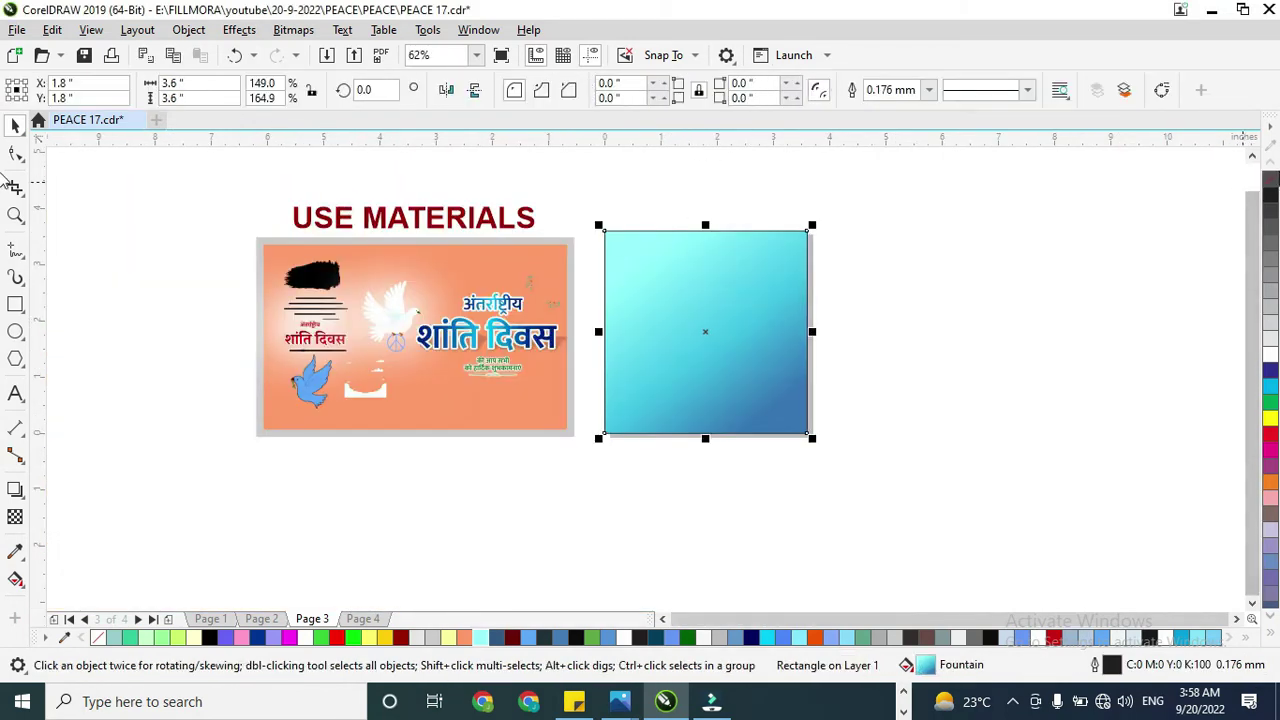
right_click(1270, 179)
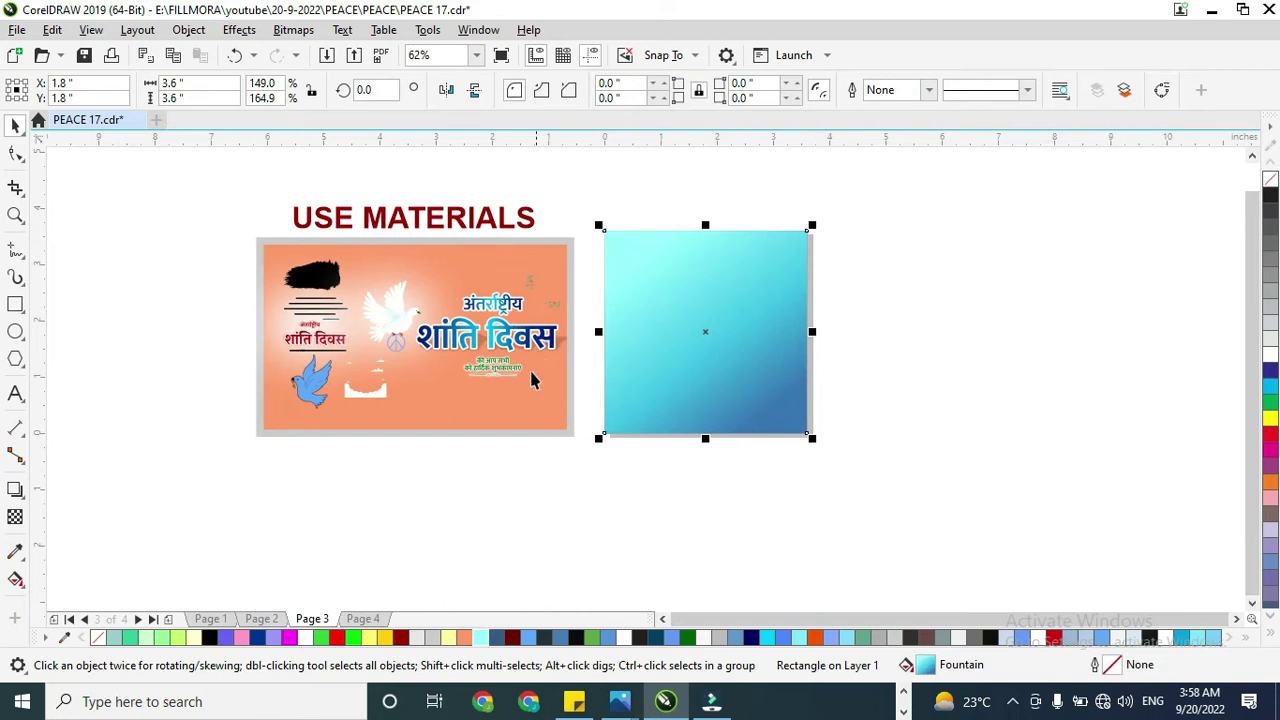
click(397, 380)
click(377, 398)
drag(377, 390, 381, 408)
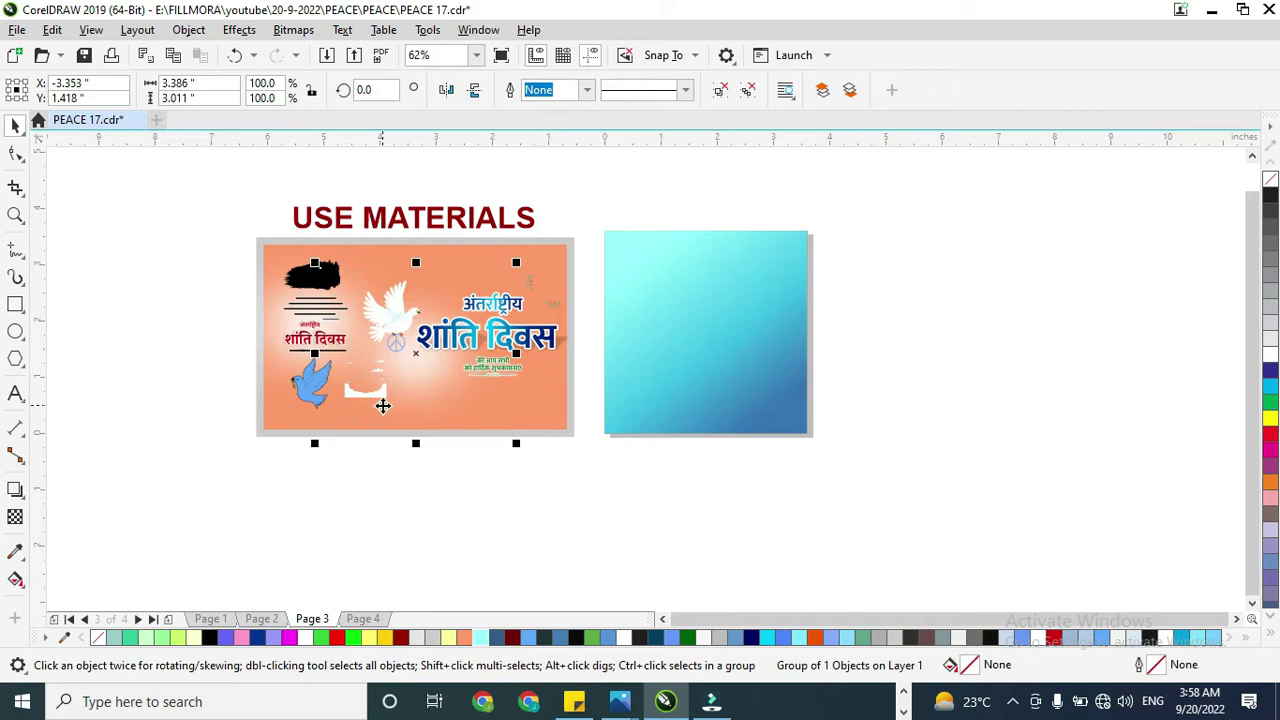
key(ctrl+z)
- Place the cloud group on the gradient square, enlarge it to 3.6 in wide and align its base with the square
drag(408, 484, 317, 345)
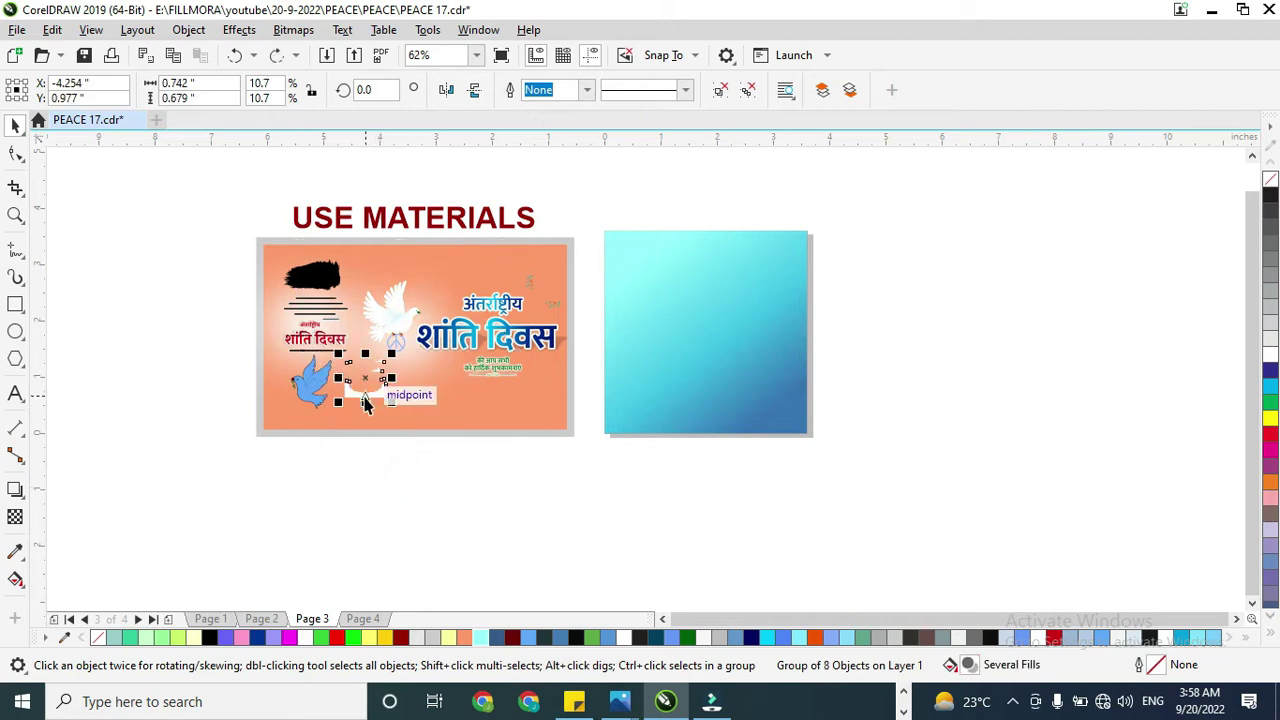
drag(366, 400, 421, 400)
drag(658, 427, 818, 433)
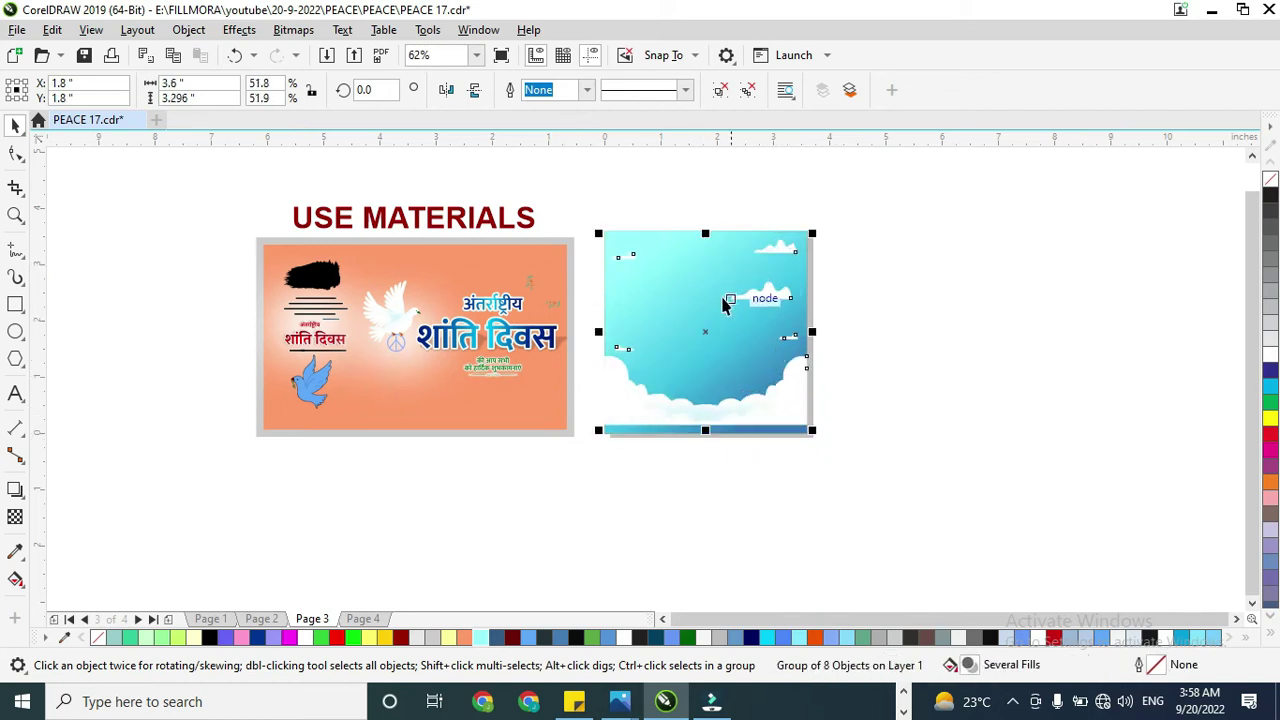
shift+click(735, 239)
key(b)
click(876, 351)
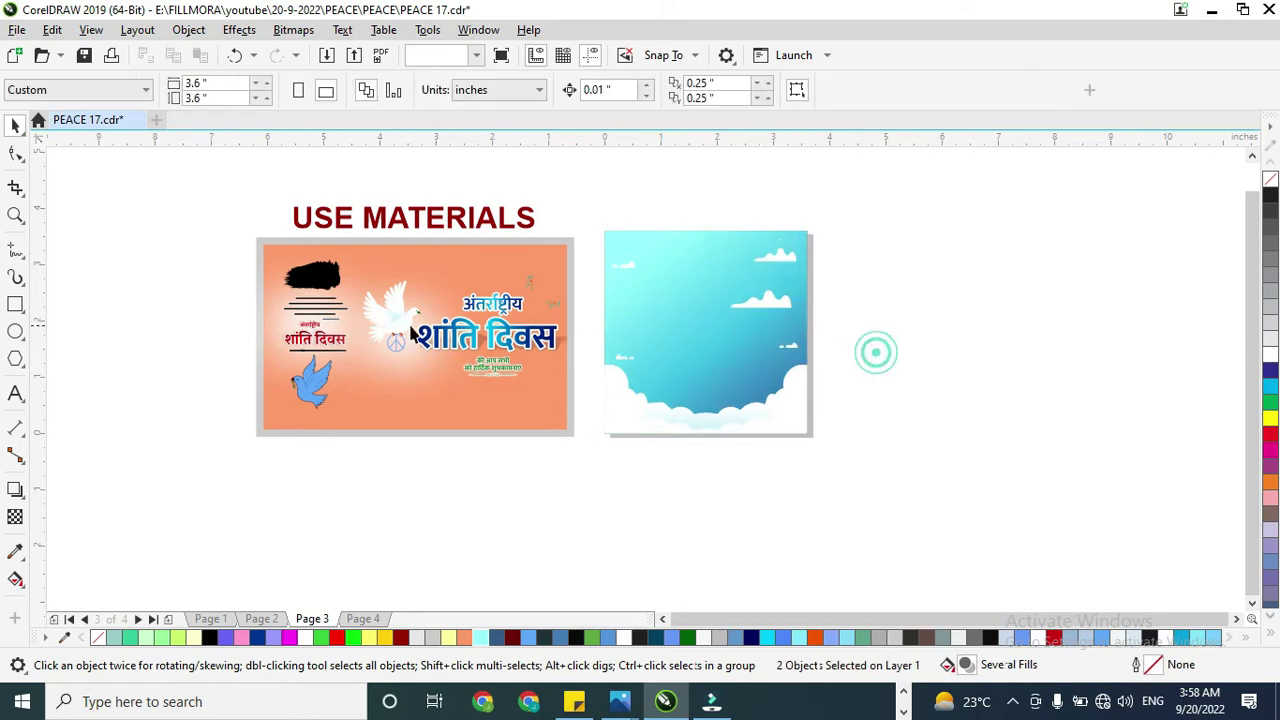
- Move the white dove together with its soft glow from the materials onto the centre of the gradient square
drag(408, 318, 427, 285)
key(ctrl+z)
shift+click(403, 384)
drag(409, 358, 715, 330)
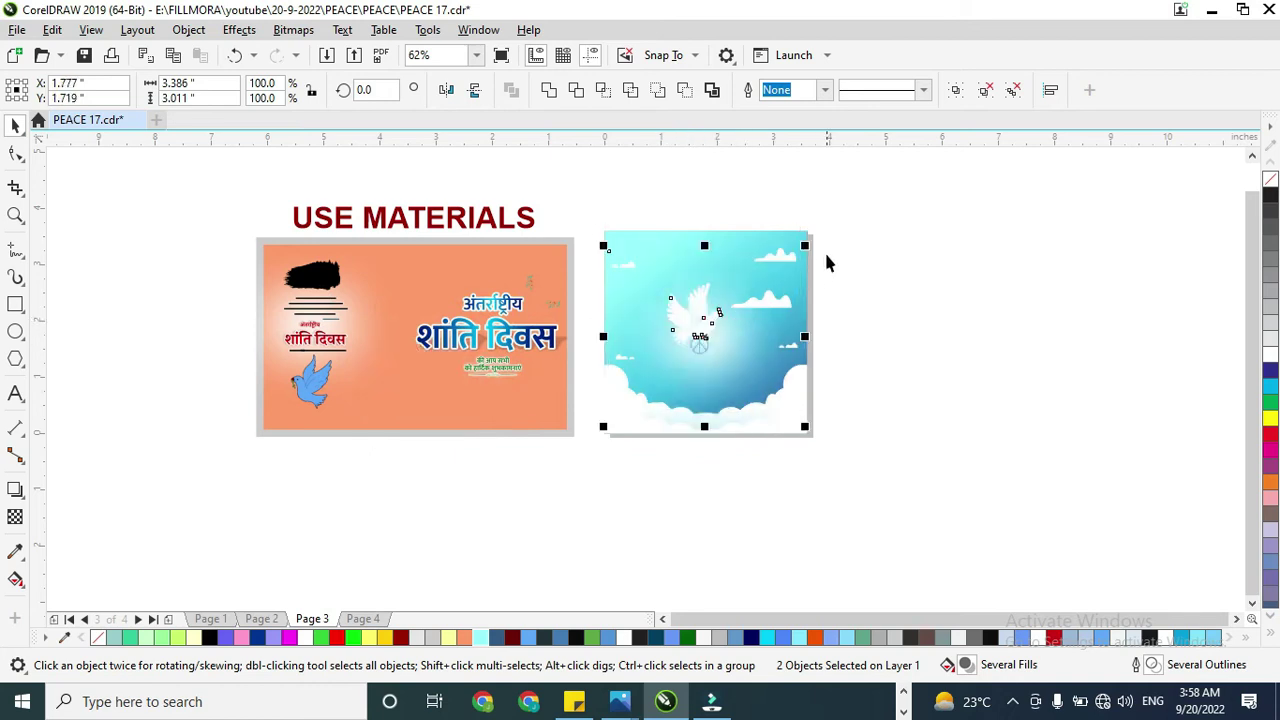
- Enlarge the white dove with its peace symbol to nearly fill the poster and position it above the bottom clouds
drag(810, 242, 871, 234)
mouse_move(734, 354)
mouse_down()
mouse_move(722, 390)
mouse_move(735, 378)
mouse_up()
drag(869, 257, 908, 227)
drag(724, 386, 695, 407)
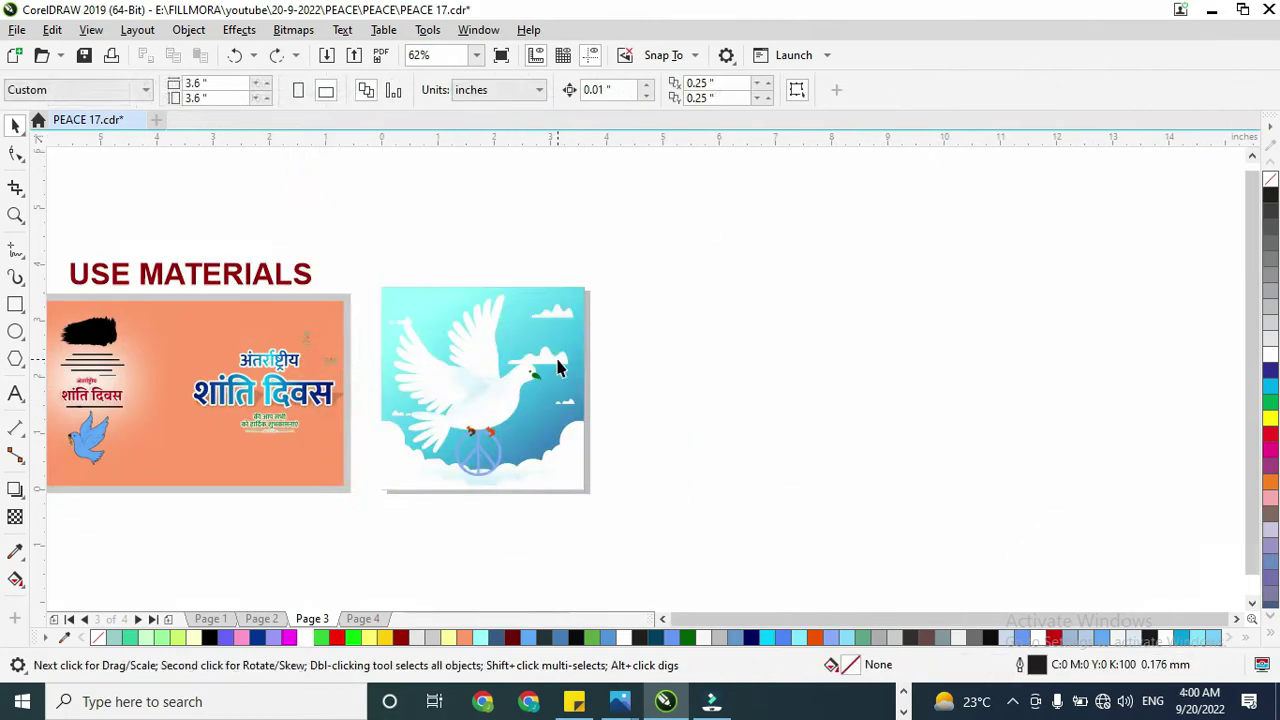
- Delete the large cloud beside the dove's beak from the cloud group
ctrl+click(553, 357)
scroll(550, 356, up, 1)
scroll(541, 369, down, 1)
click(551, 462)
scroll(508, 461, down, 1)
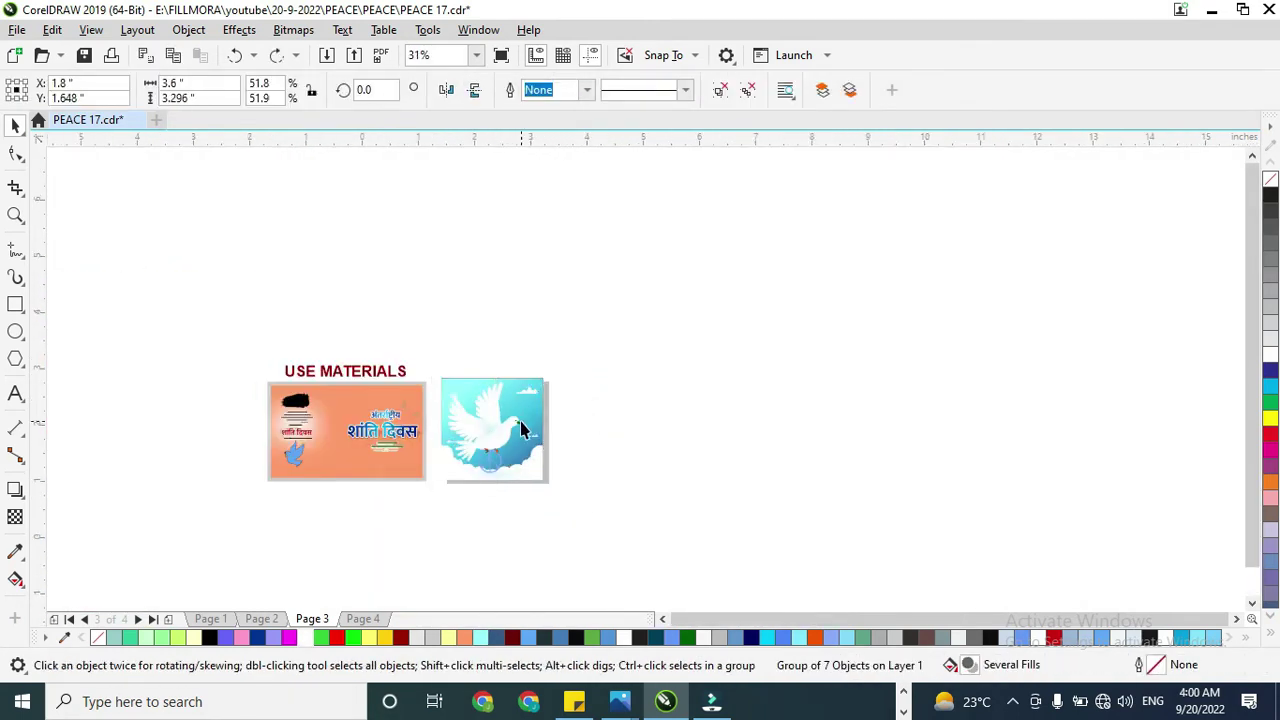
scroll(520, 426, up, 1)
click(440, 455)
click(463, 414)
key(Escape)
- Copy the two berry branches from the finished design into the poster on Page 2 and arrange them around the dove
ctrl+click(445, 372)
scroll(465, 411, up, 2)
drag(590, 515, 515, 490)
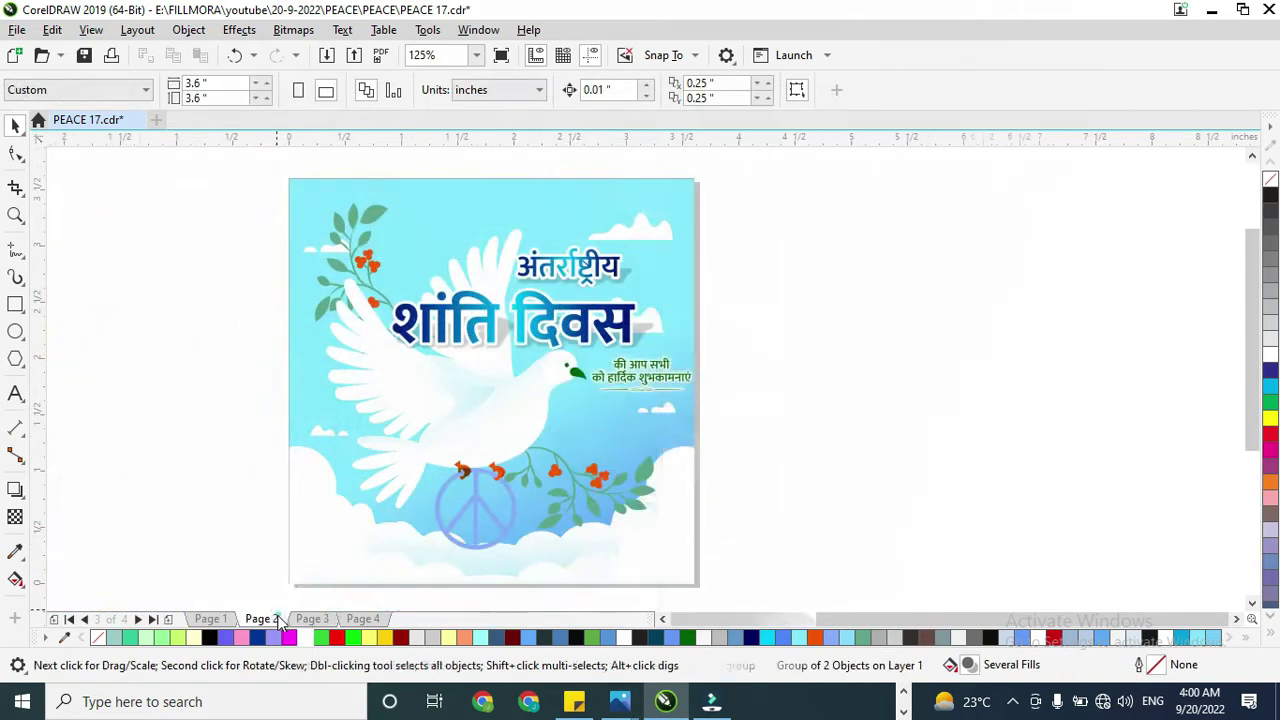
click(275, 618)
drag(480, 283, 389, 291)
click(496, 391)
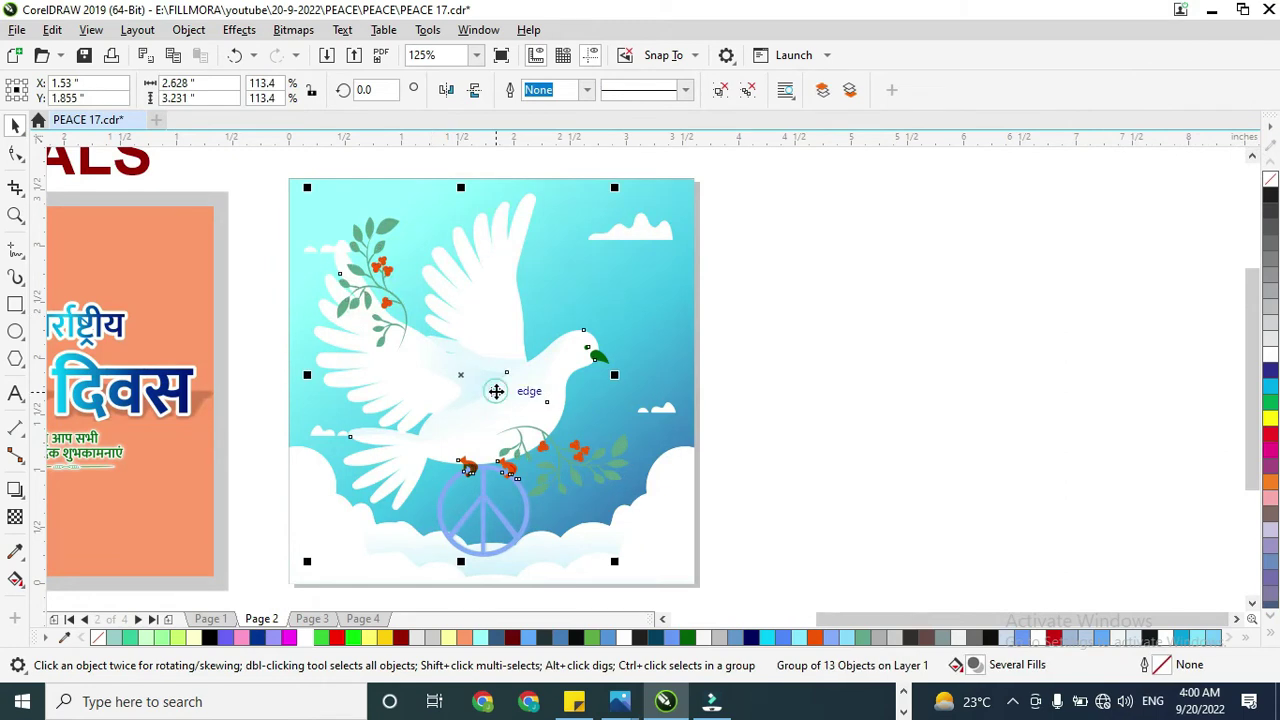
drag(623, 468, 630, 453)
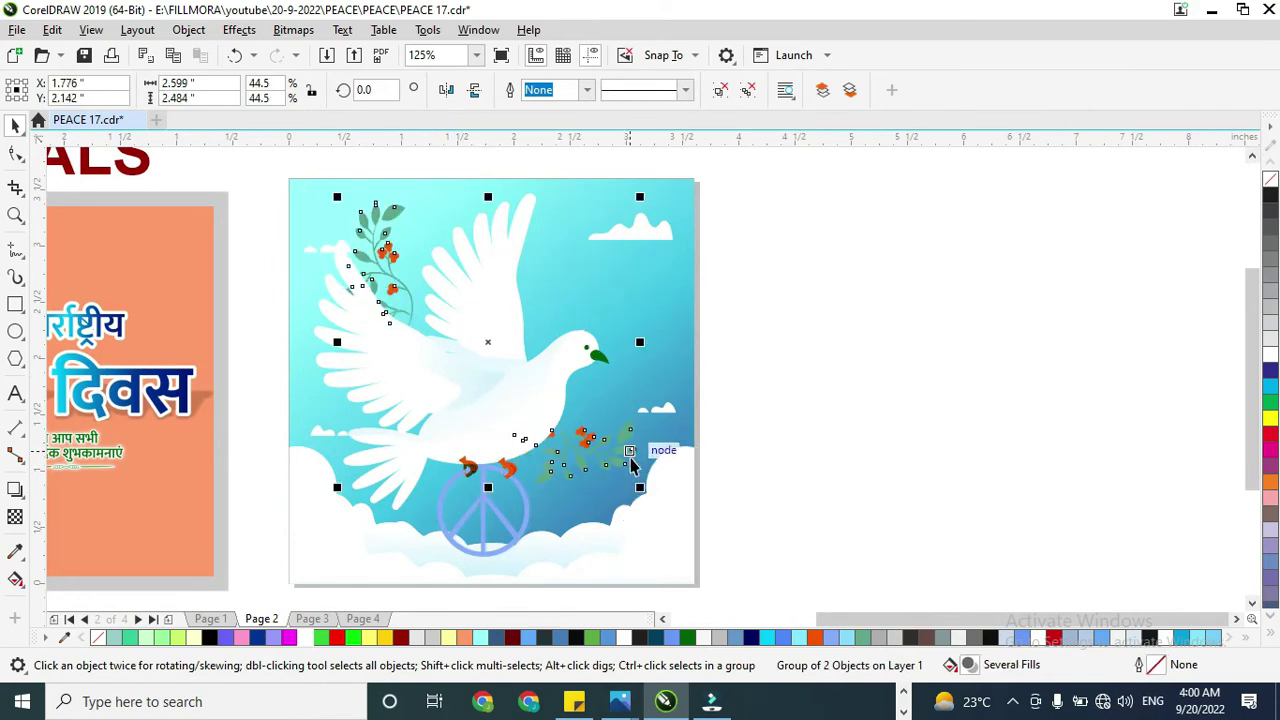
- Move the अंतर्राष्ट्रीय शांति दिवस heading onto the poster above the dove's head and scale it to about 2.34 × 0.88 in
scroll(645, 460, down, 2)
click(717, 483)
click(386, 432)
drag(282, 458, 284, 460)
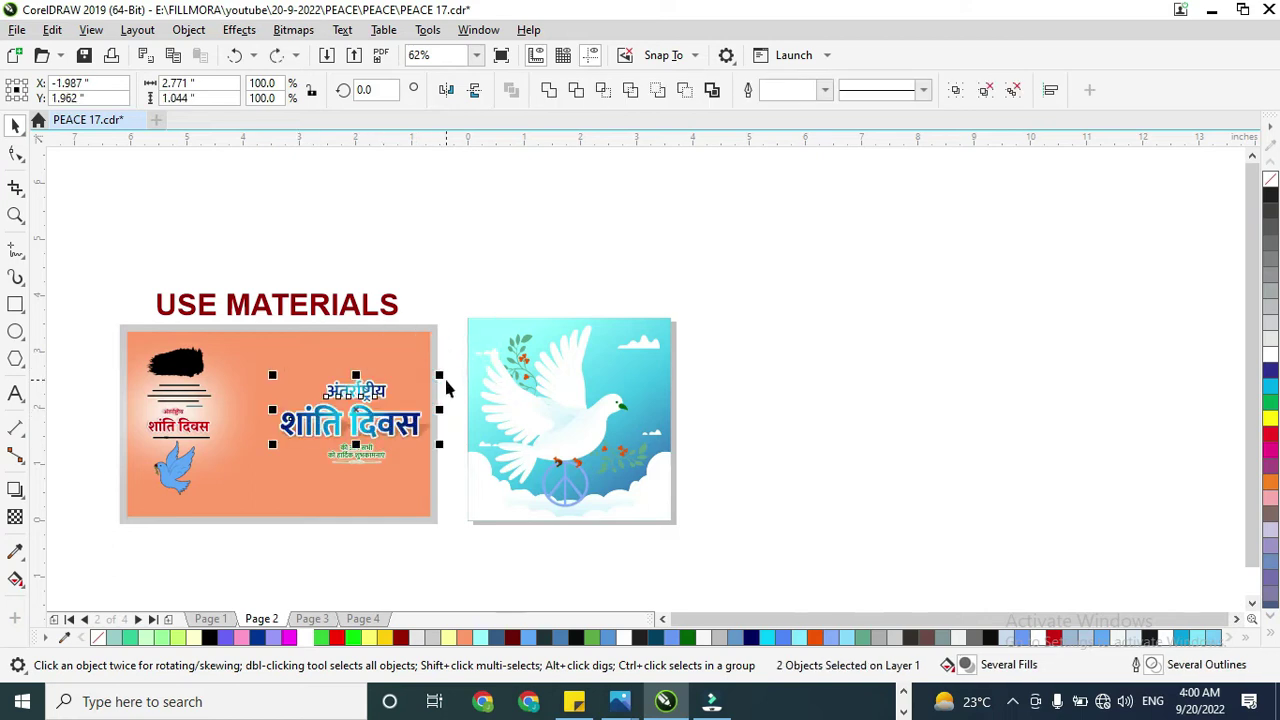
scroll(363, 415, up, 2)
drag(363, 415, 862, 347)
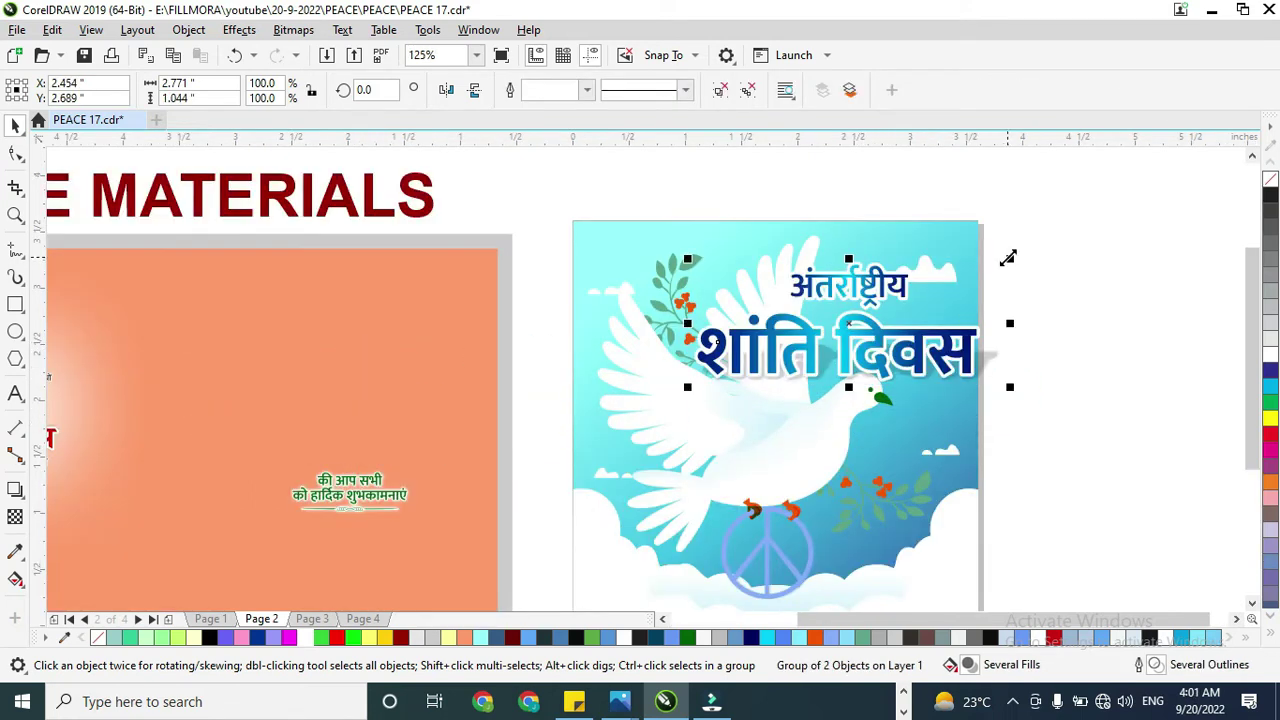
drag(1008, 260, 910, 301)
drag(862, 374, 986, 380)
drag(888, 353, 851, 349)
drag(944, 279, 969, 259)
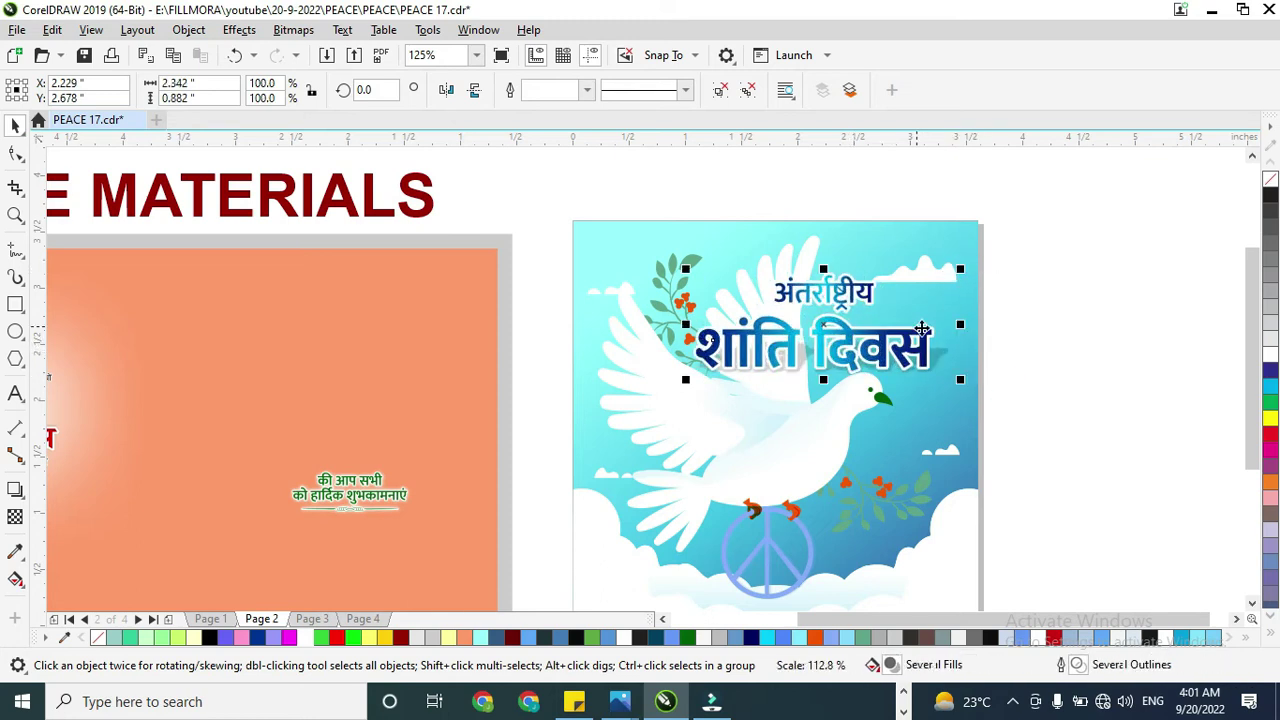
- Move the green two-line greeting text from the materials onto the poster beneath the heading
scroll(899, 319, up, 1)
scroll(797, 352, down, 1)
drag(325, 510, 909, 451)
- Shrink the white dove to about 2.40 × 2.95 in and shift it slightly toward the poster's left side
click(792, 436)
drag(846, 248, 823, 267)
drag(763, 438, 750, 440)
- Move the green greeting text up directly beneath the heading beside the dove's beak, centred at about X 3.0, Y 1.99 in
click(936, 462)
drag(931, 457, 895, 431)
scroll(901, 425, up, 1)
scroll(930, 390, down, 1)
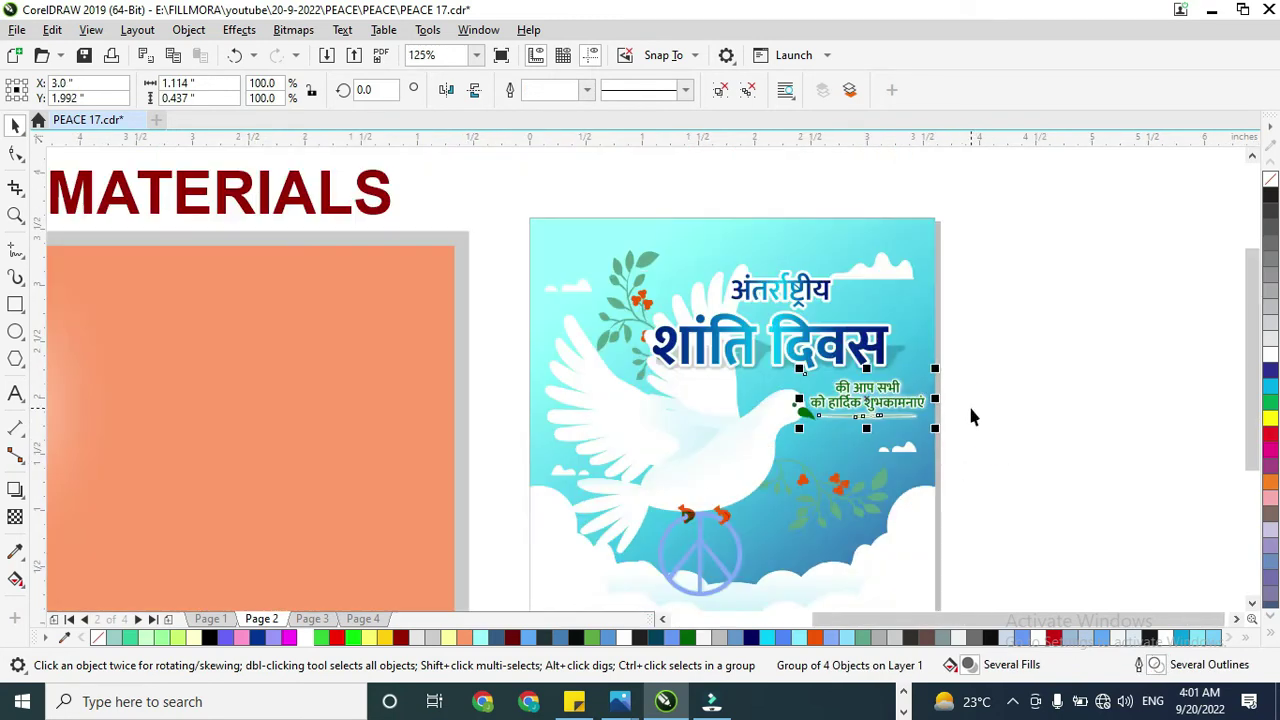
- Examine the placement of the poster's heading, dove and cloud group up close and at full view
click(812, 360)
scroll(789, 389, down, 1)
click(985, 445)
click(765, 450)
scroll(800, 430, up, 2)
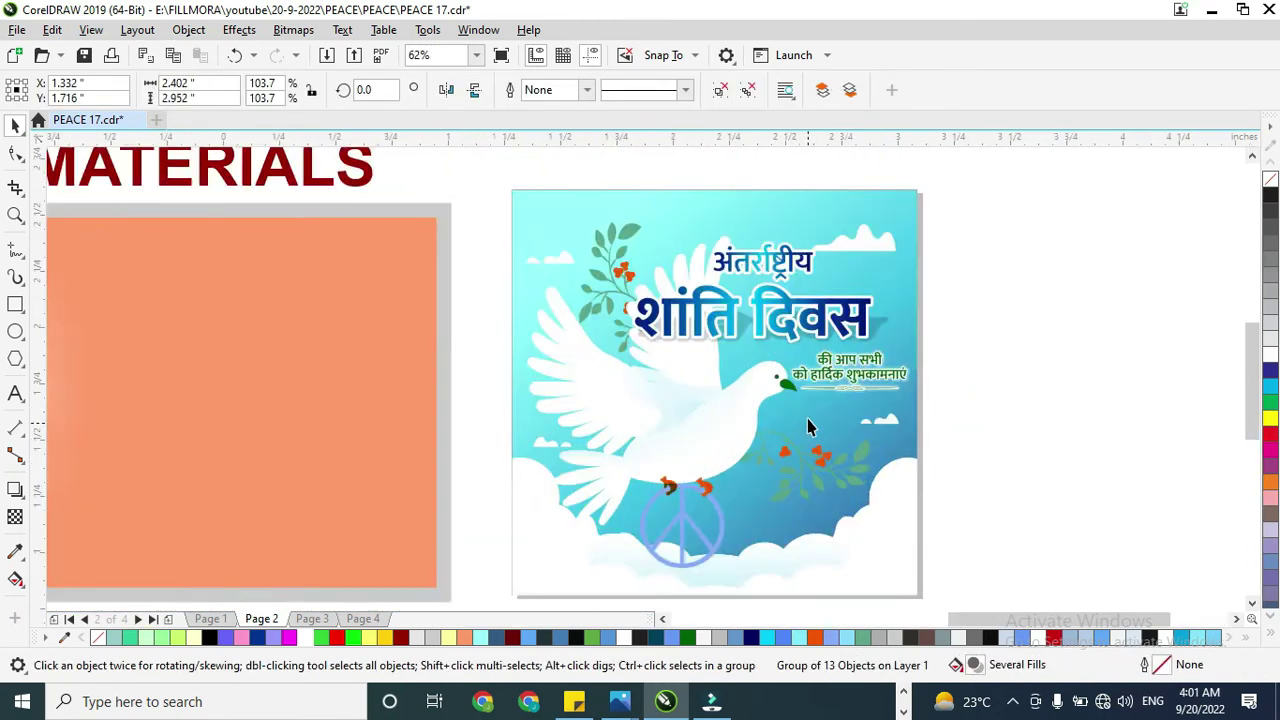
scroll(850, 490, down, 2)
click(887, 523)
scroll(917, 510, up, 2)
scroll(922, 507, down, 2)
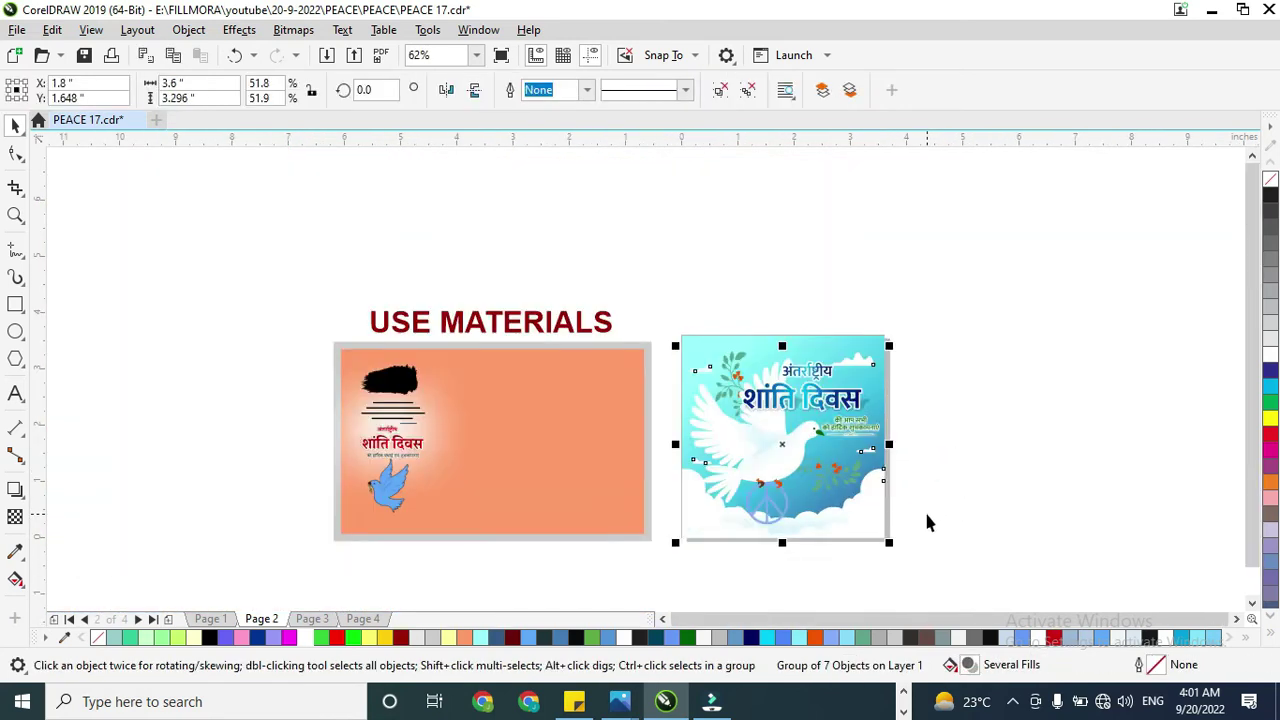
scroll(906, 488, up, 2)
click(829, 411)
drag(866, 588, 893, 556)
key(ctrl+z)
scroll(688, 326, down, 1)
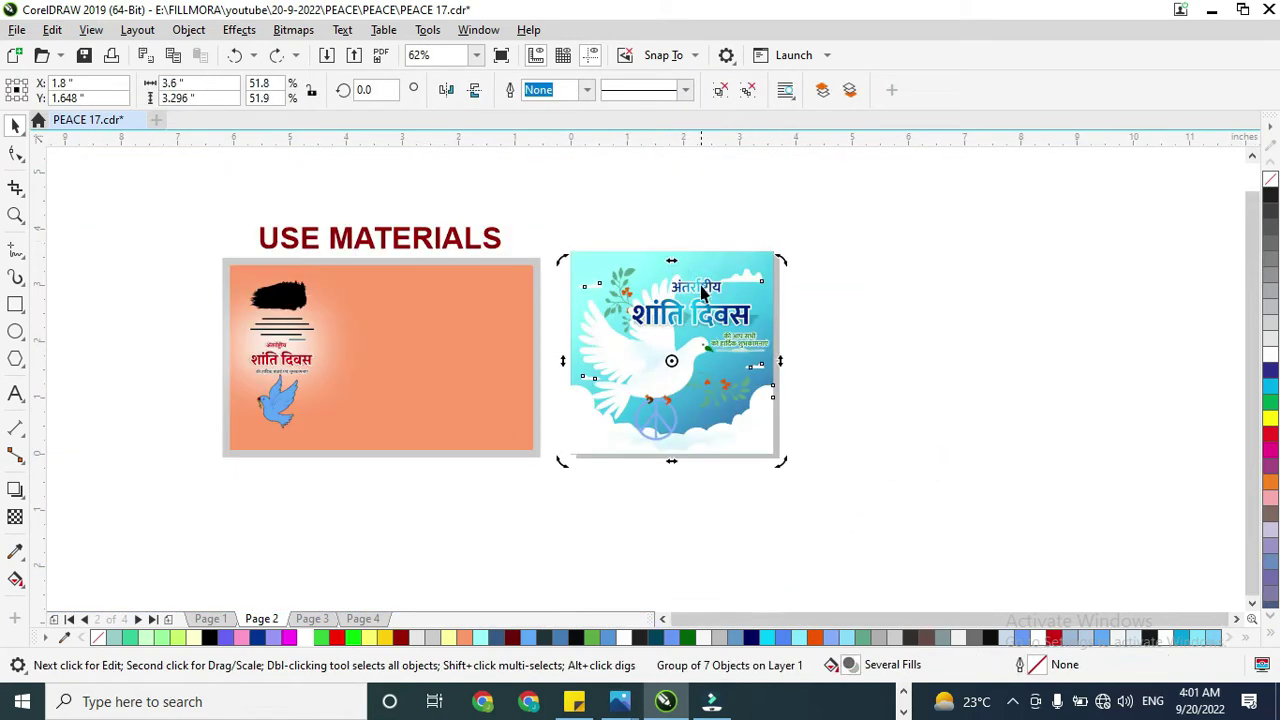
drag(706, 266, 726, 246)
key(ctrl+z)
click(969, 463)
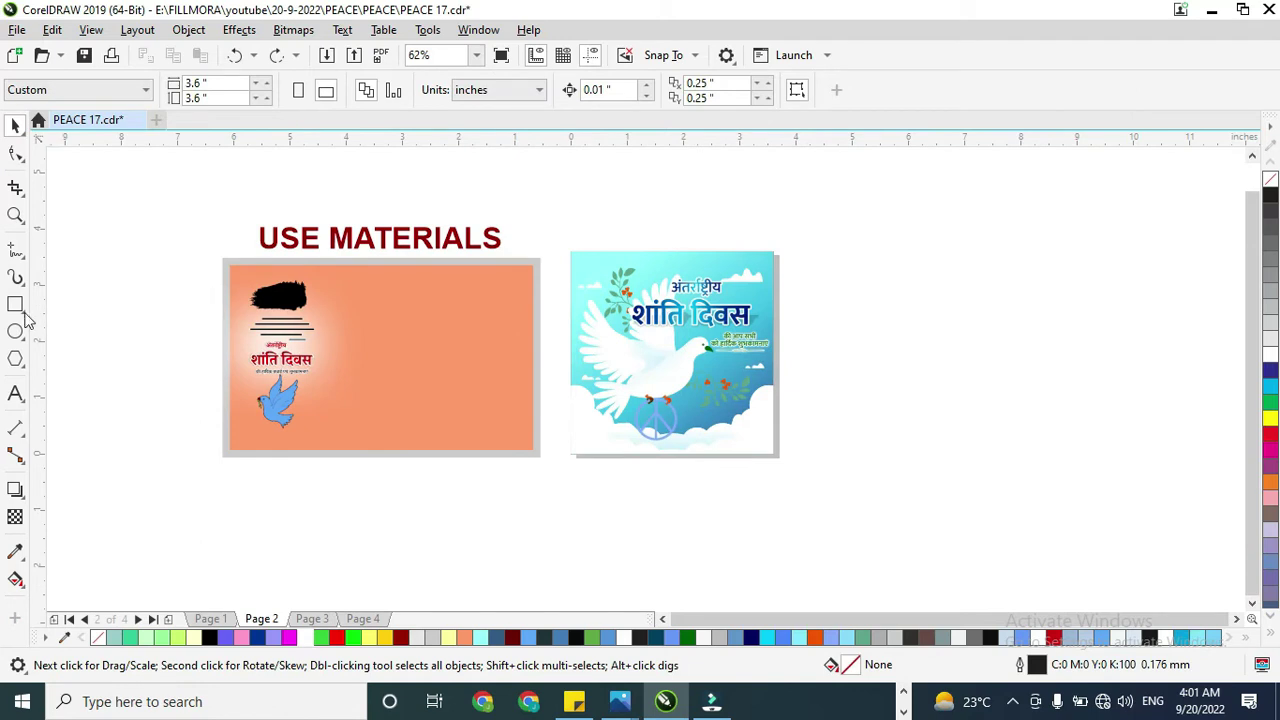
- Create an unfilled page-sized rectangle of 3.6 × 3.6 in and place it directly beside the finished poster at about X 5.5 in
double_click(12, 306)
key(space)
scroll(769, 243, up, 1)
mouse_move(764, 257)
mouse_down()
mouse_move(1189, 251)
mouse_move(766, 262)
mouse_up()
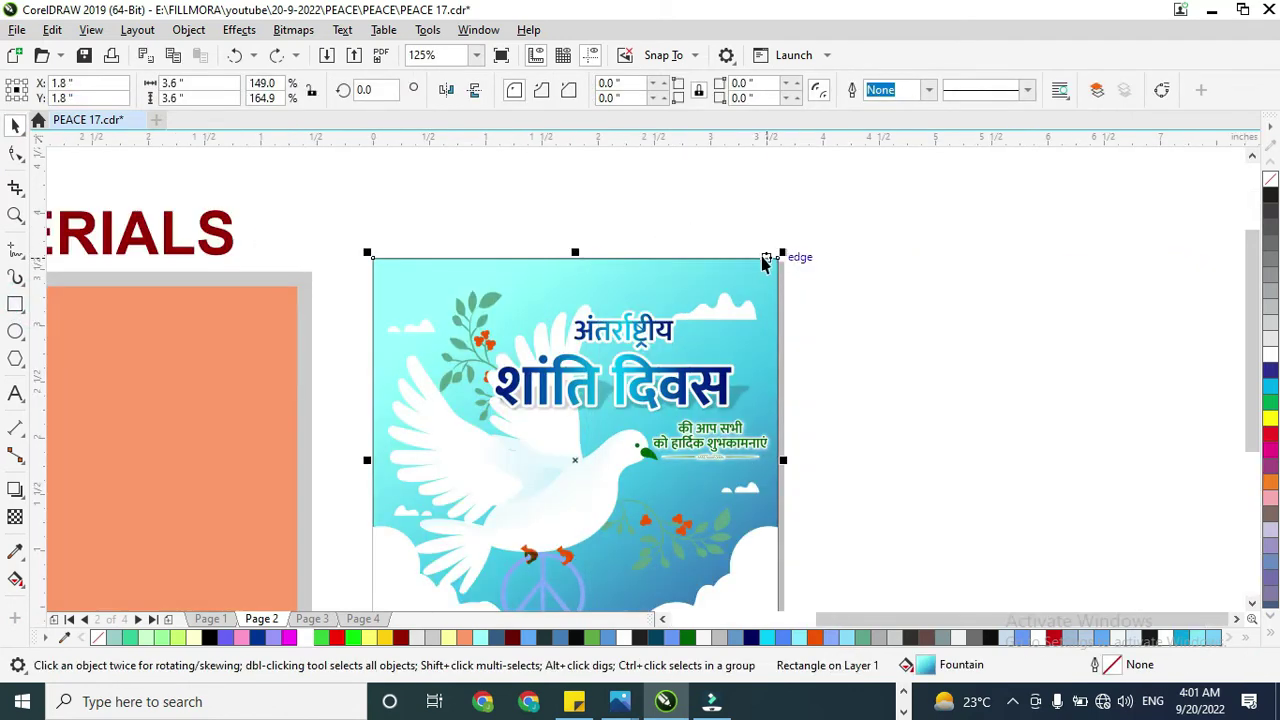
drag(1057, 264, 1057, 264)
drag(777, 268, 1042, 279)
drag(888, 252, 1186, 263)
scroll(1023, 357, down, 3)
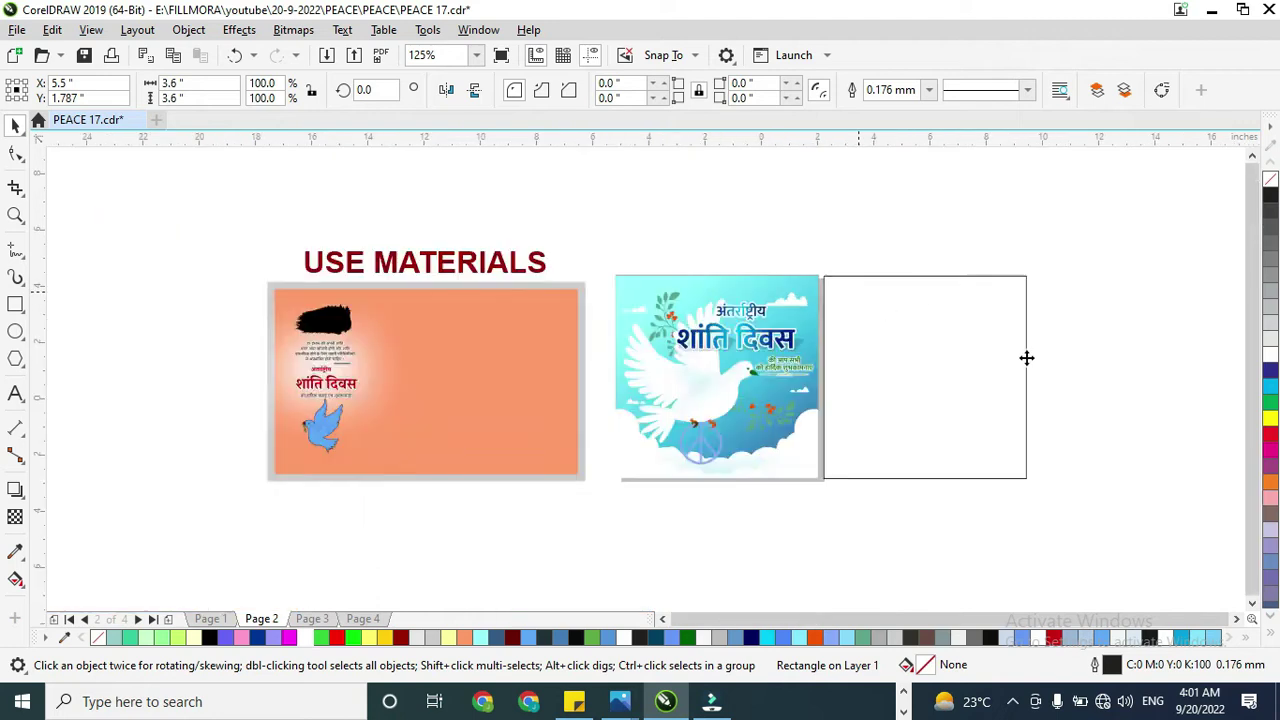
scroll(919, 324, up, 1)
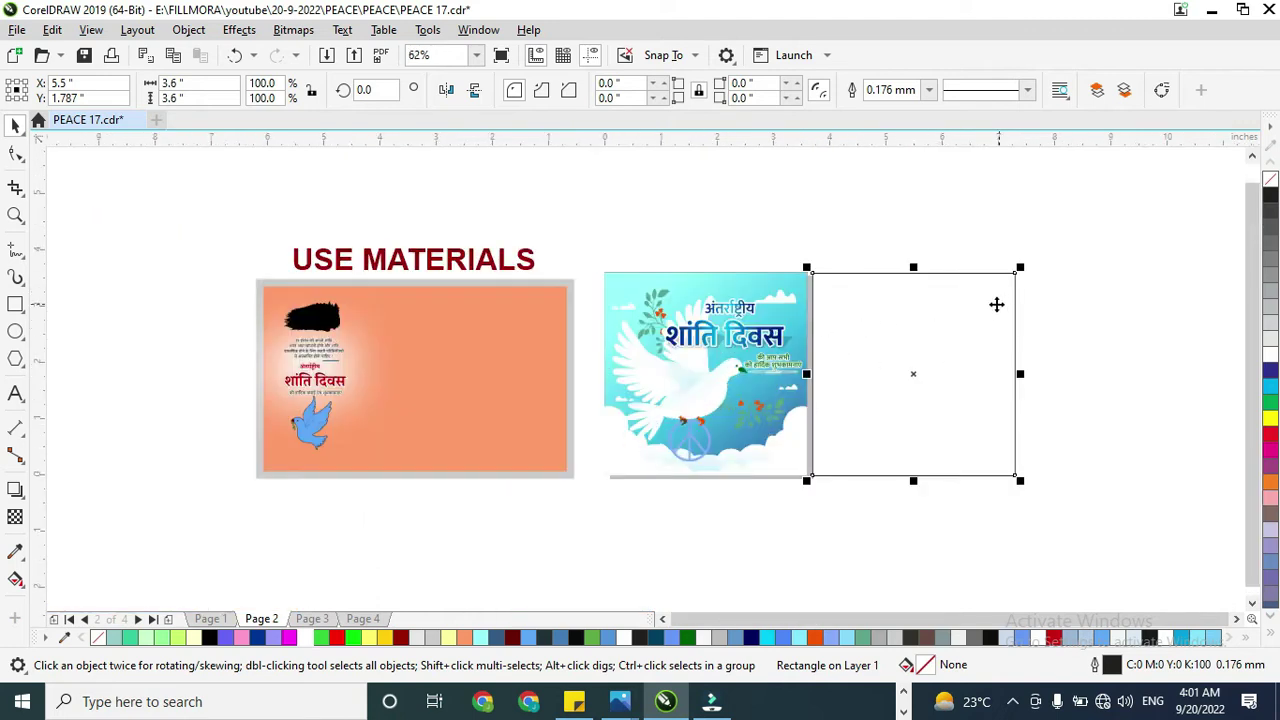
- Move the blue dove image beside the new square and fill the square with the dove's sampled blue, #5FA8FF
drag(323, 449, 1037, 386)
scroll(1037, 386, up, 1)
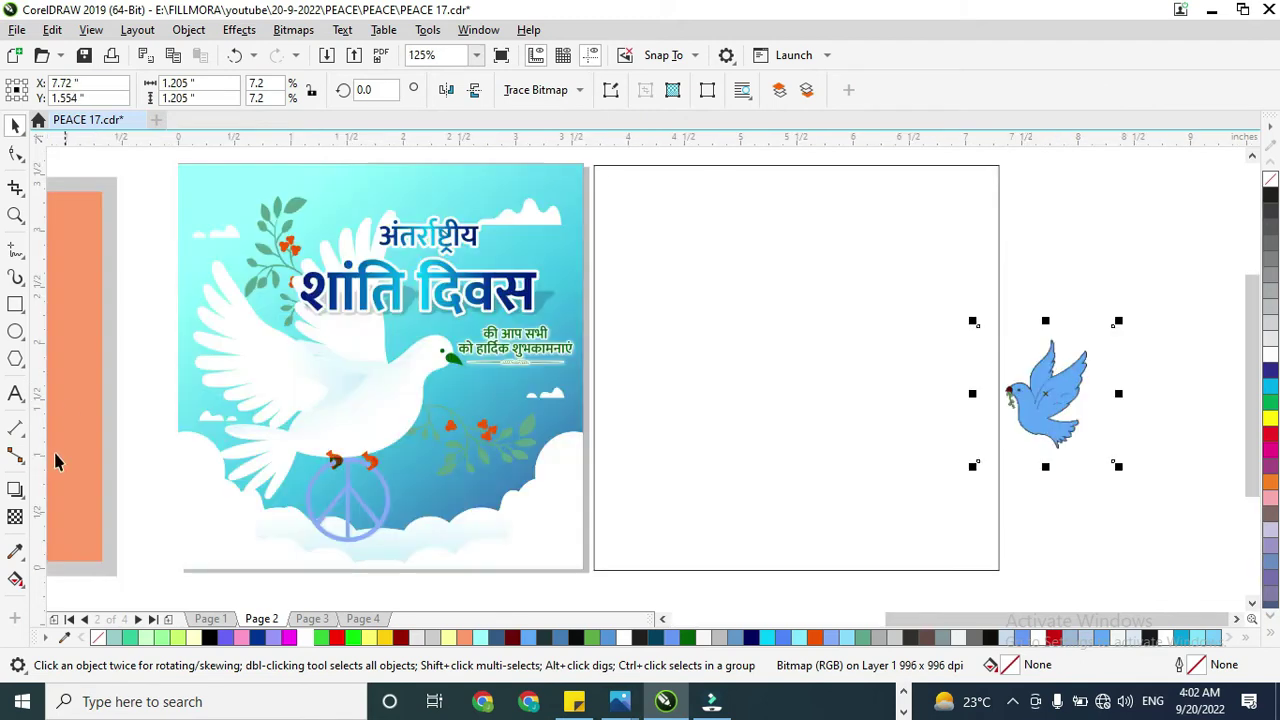
click(15, 555)
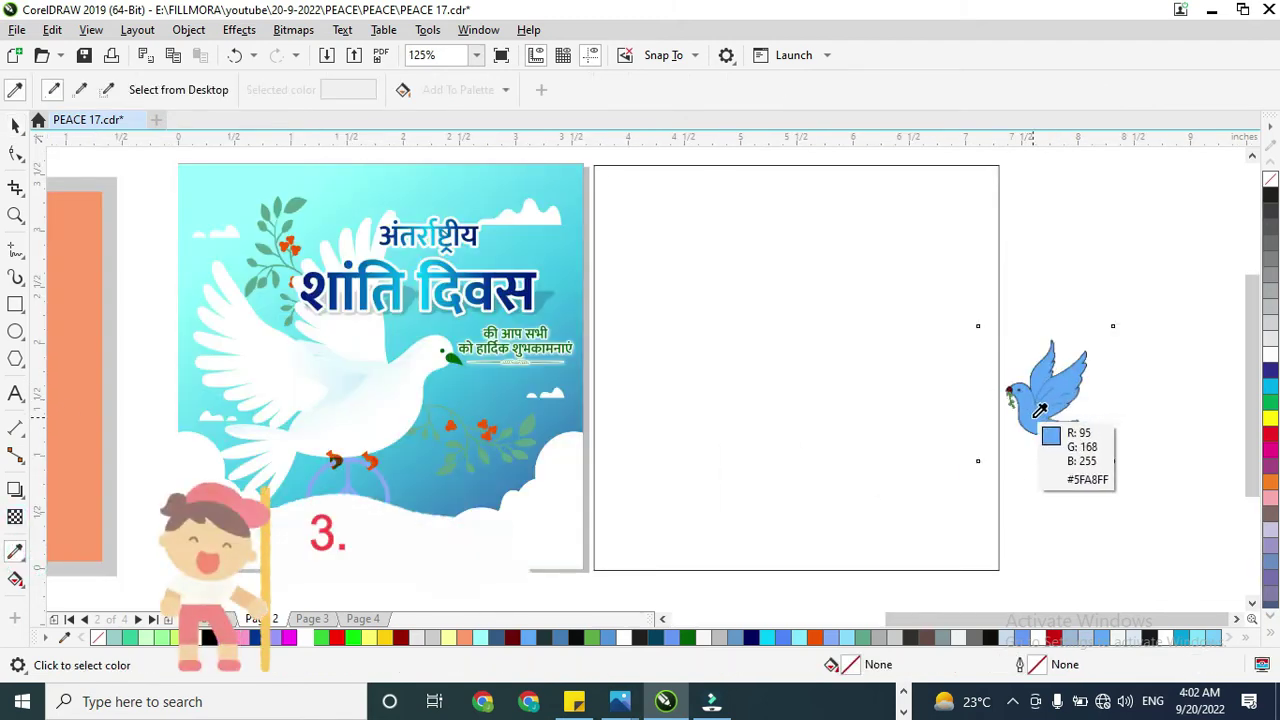
click(1023, 403)
click(972, 348)
click(15, 123)
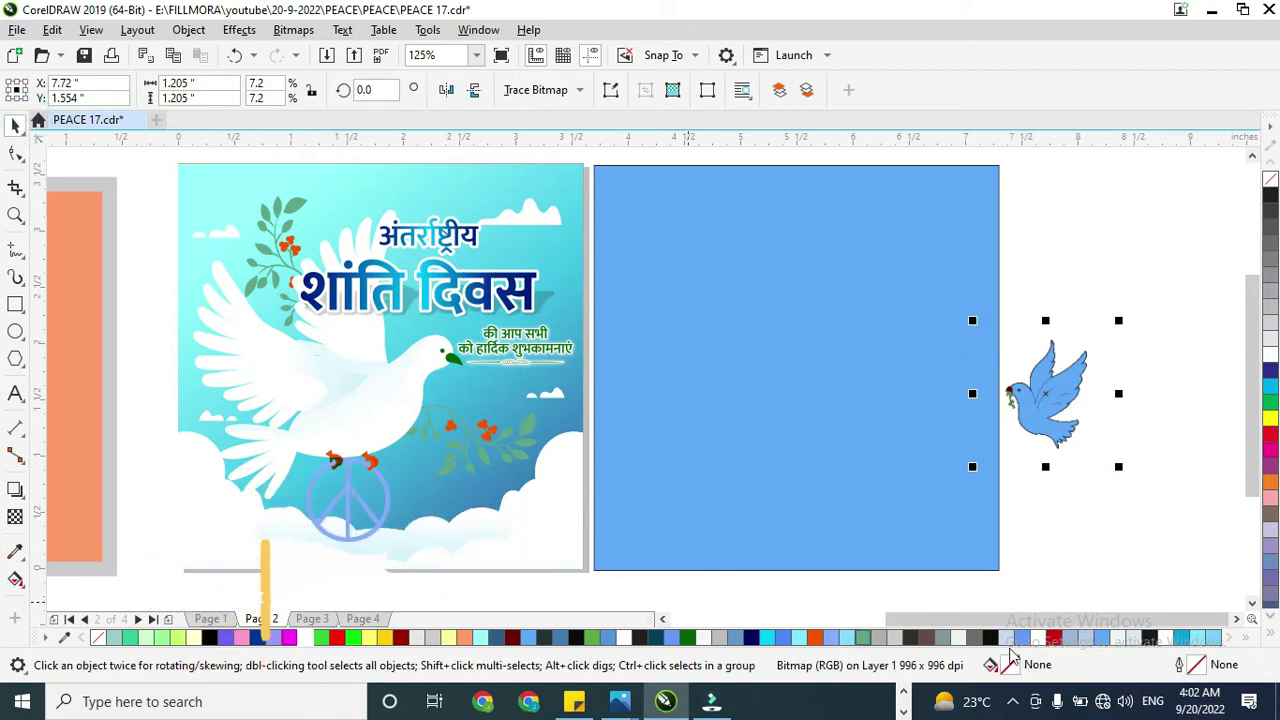
- Give the new square an elliptical blue-to-white fountain fill with its centre offset to X -9%, Y 9%
scroll(922, 438, down, 2)
click(811, 409)
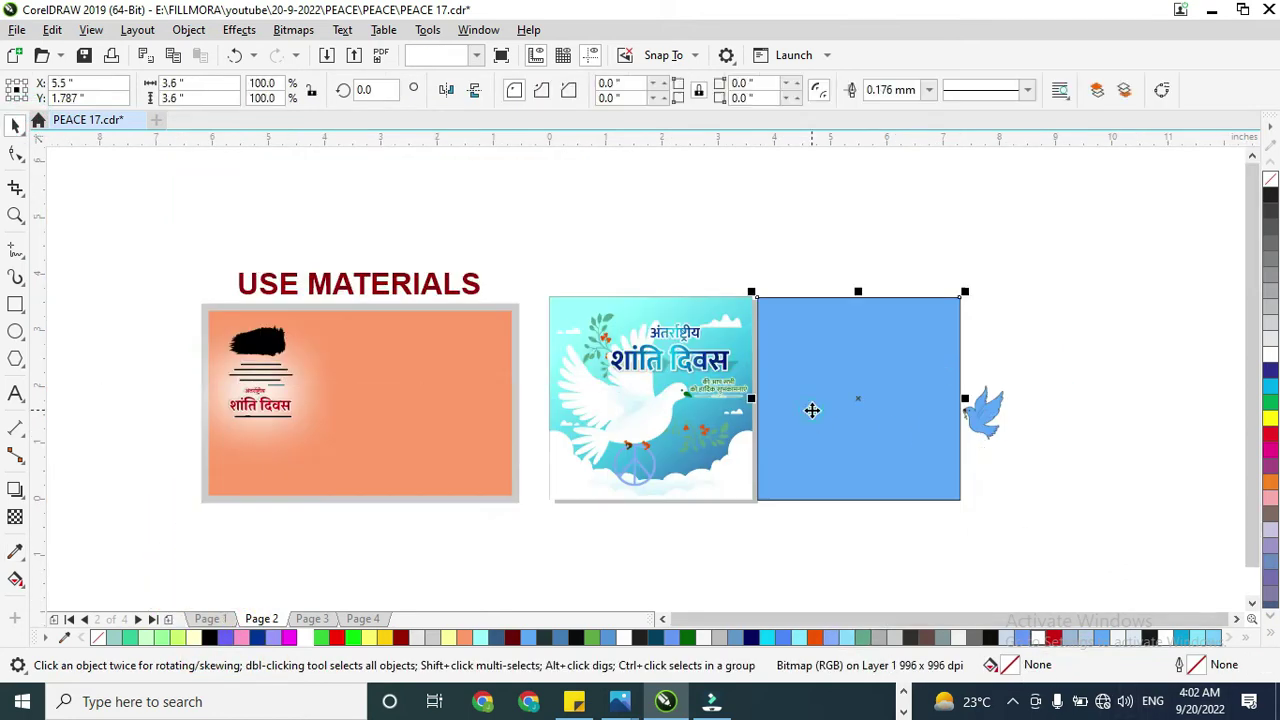
click(811, 409)
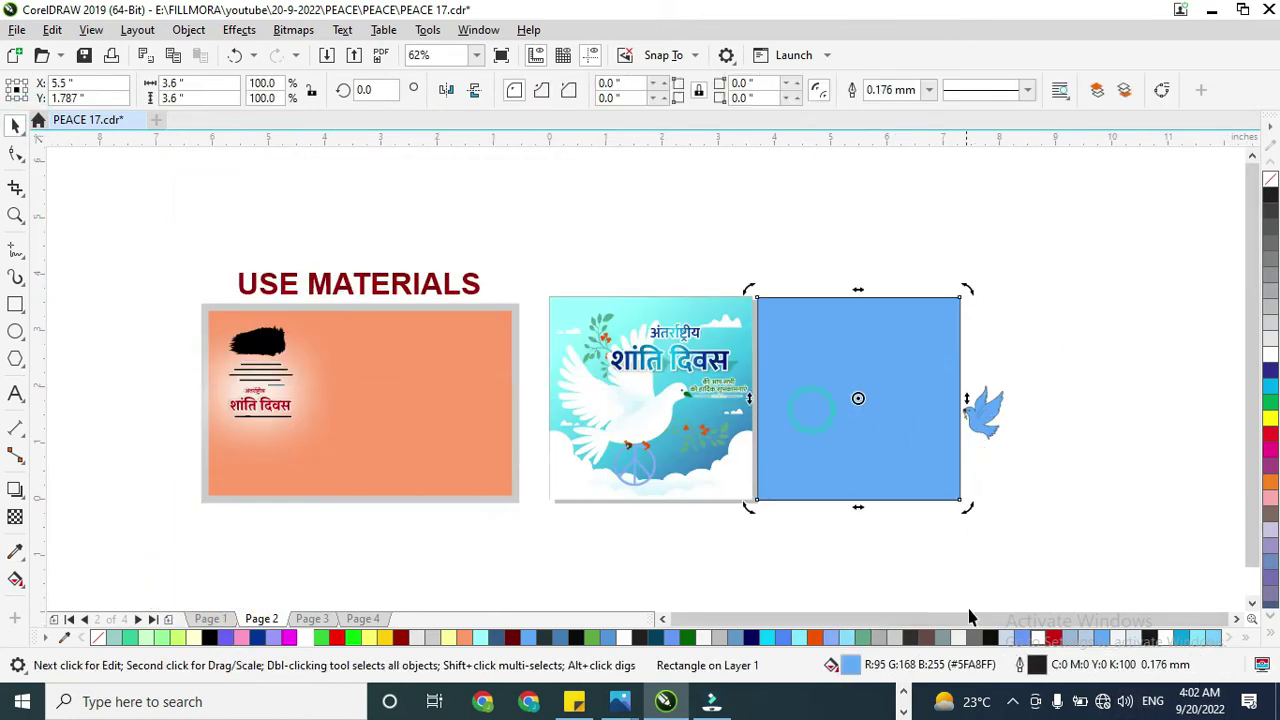
double_click(851, 665)
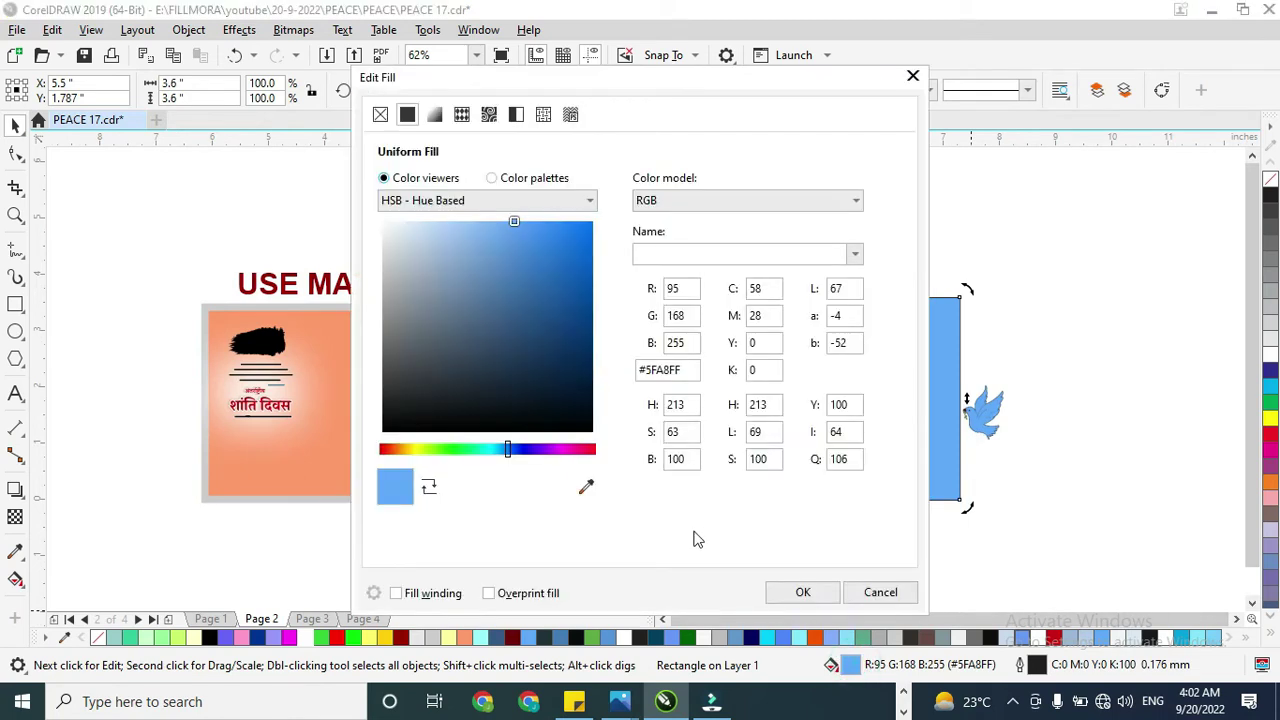
click(436, 116)
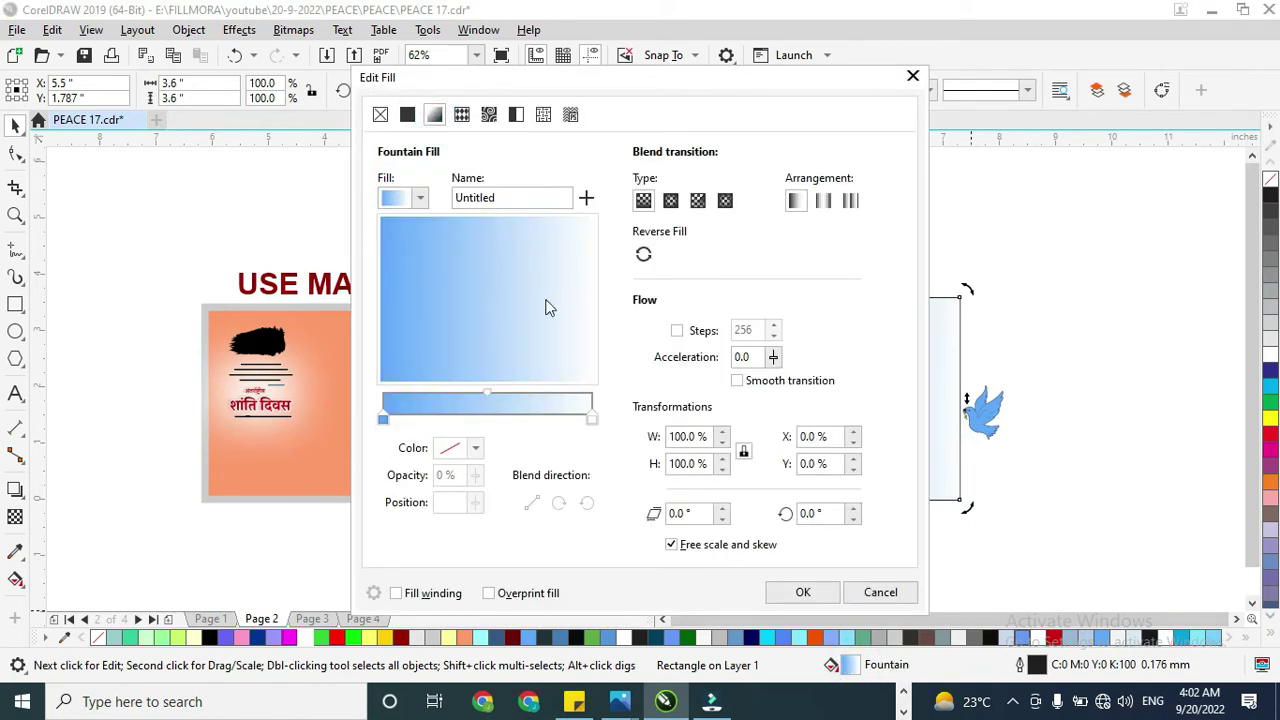
click(670, 201)
drag(508, 335, 457, 286)
drag(679, 86, 380, 78)
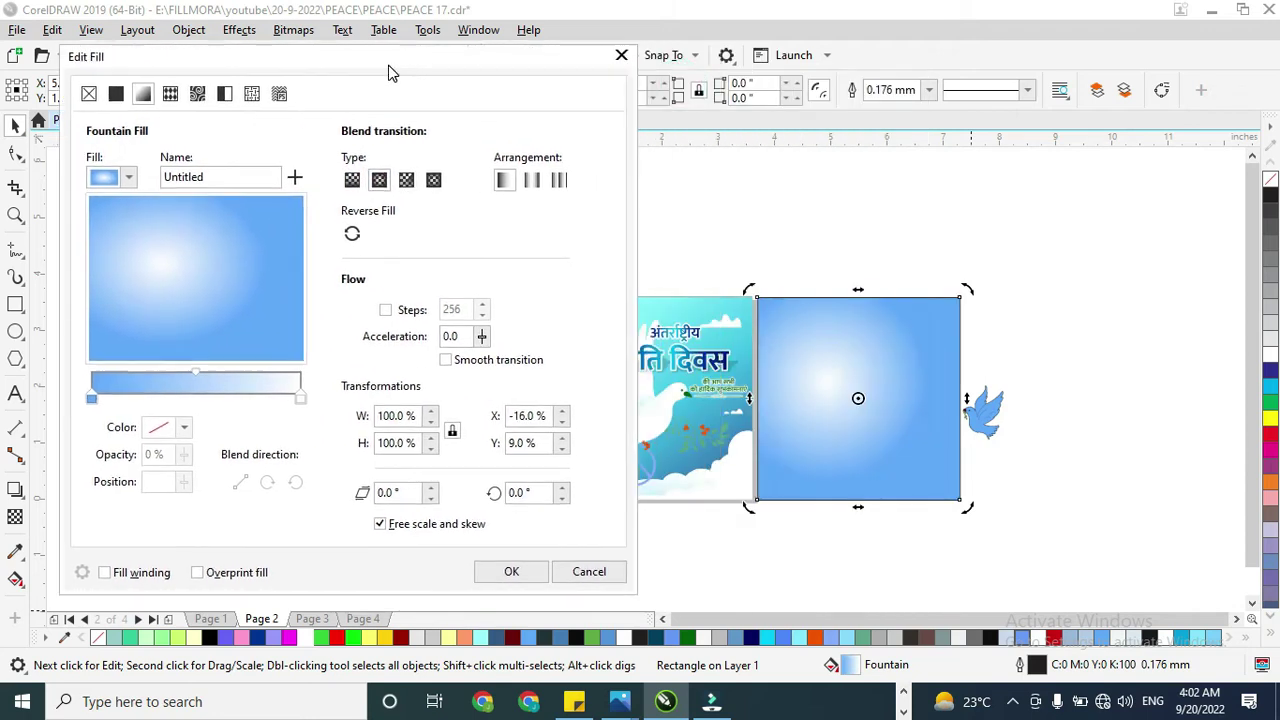
click(511, 579)
- Enlarge the blue dove image to about 2.32 × 2.32 in and place it over the new square's right edge
click(1000, 430)
scroll(945, 410, up, 2)
click(945, 410)
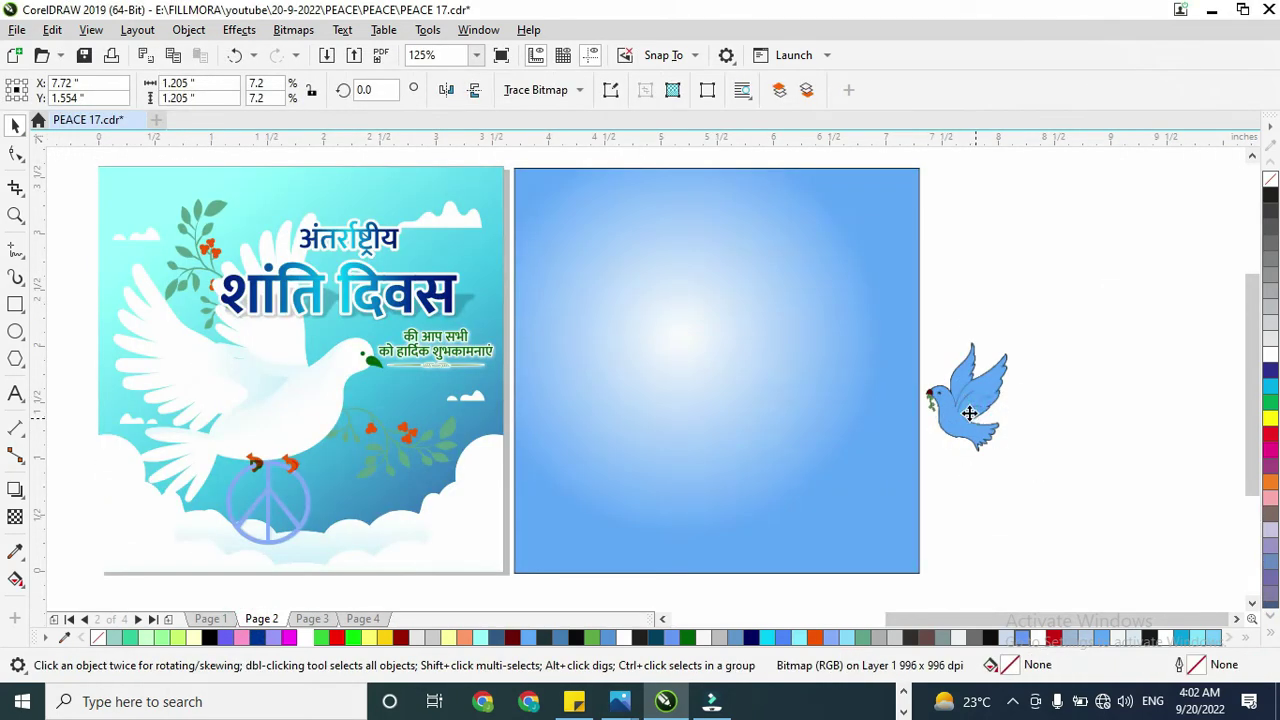
drag(971, 414, 783, 365)
drag(839, 264, 927, 208)
drag(809, 356, 906, 362)
- Shift the new square's fountain fill centre to X -23%, Y 12%, set the blend midpoint to 56%, and apply it
click(647, 362)
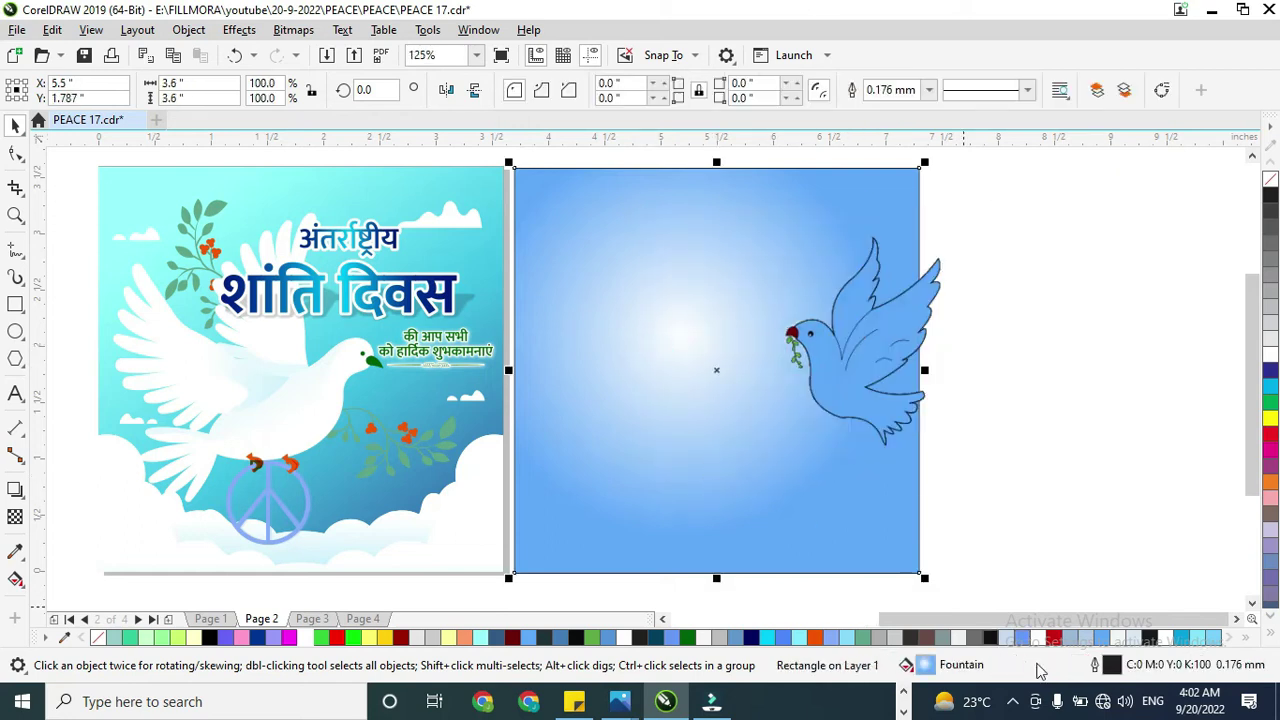
double_click(920, 668)
drag(491, 297, 438, 281)
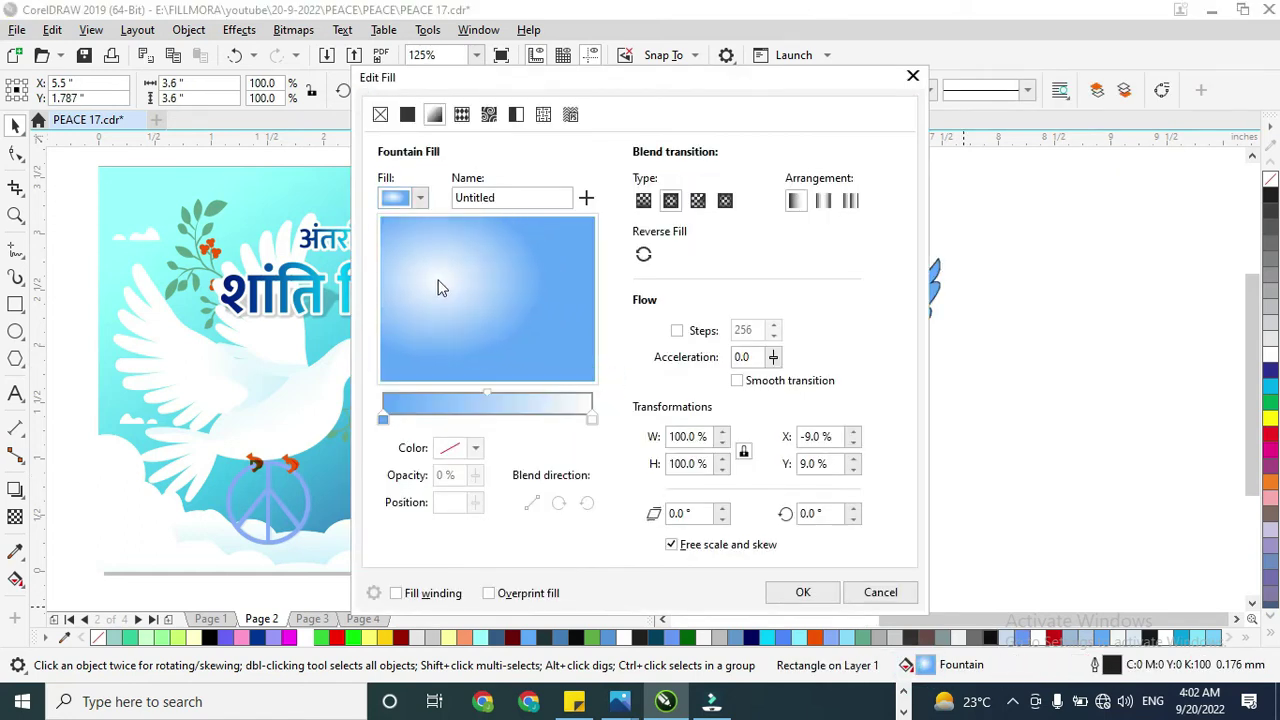
double_click(488, 404)
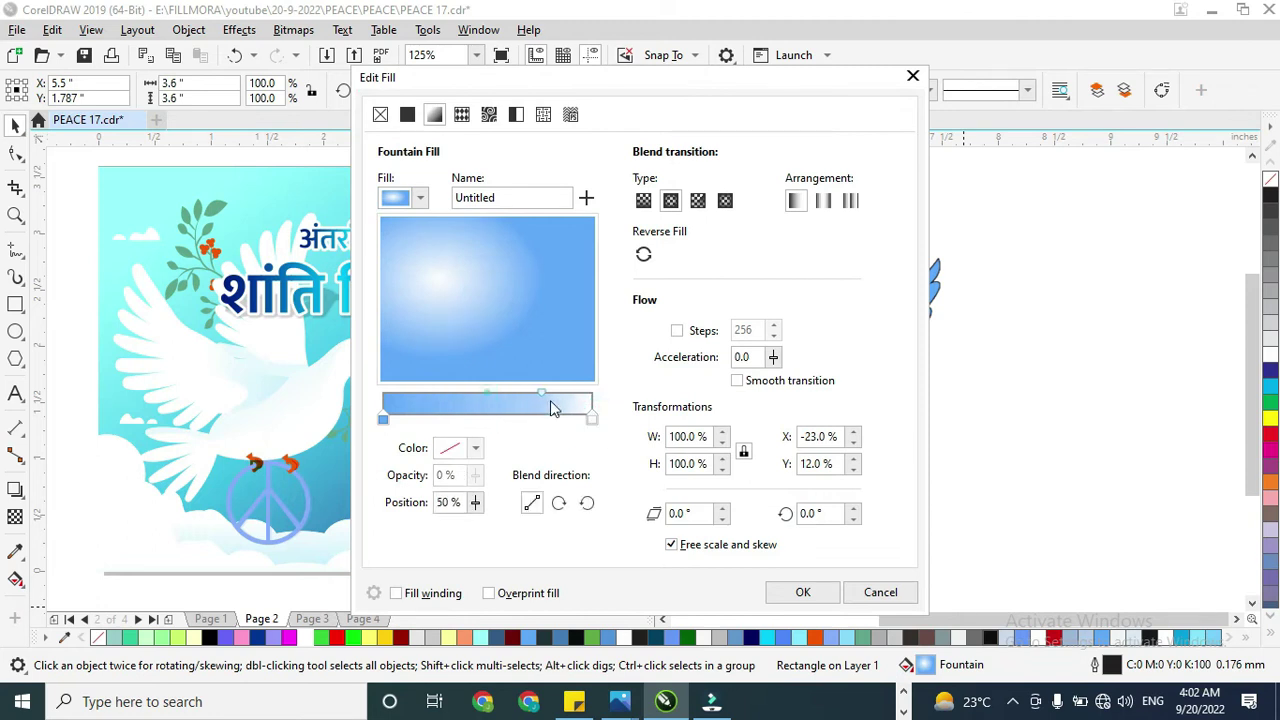
mouse_move(479, 394)
mouse_down()
mouse_move(558, 394)
mouse_move(390, 390)
mouse_move(499, 398)
mouse_up()
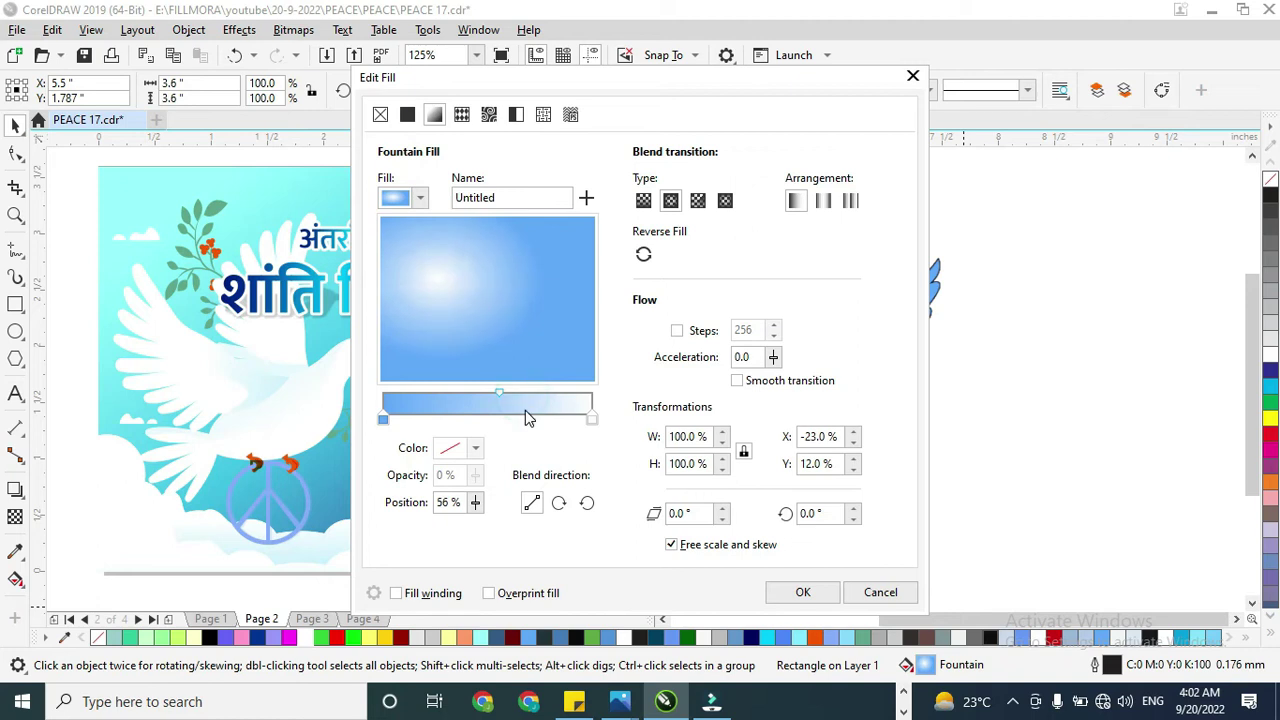
click(803, 592)
- Enlarge the blue dove image on the new square to about 2.48 × 2.48 in
scroll(754, 386, down, 2)
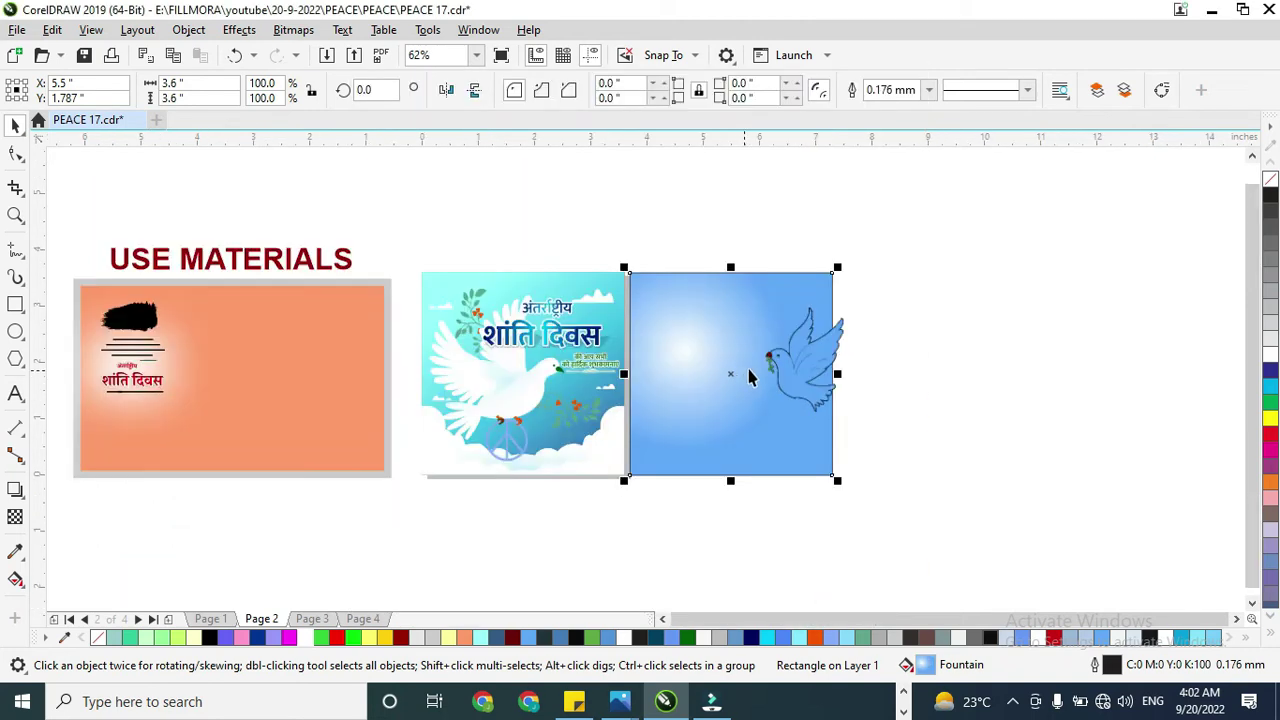
click(814, 348)
scroll(834, 319, up, 2)
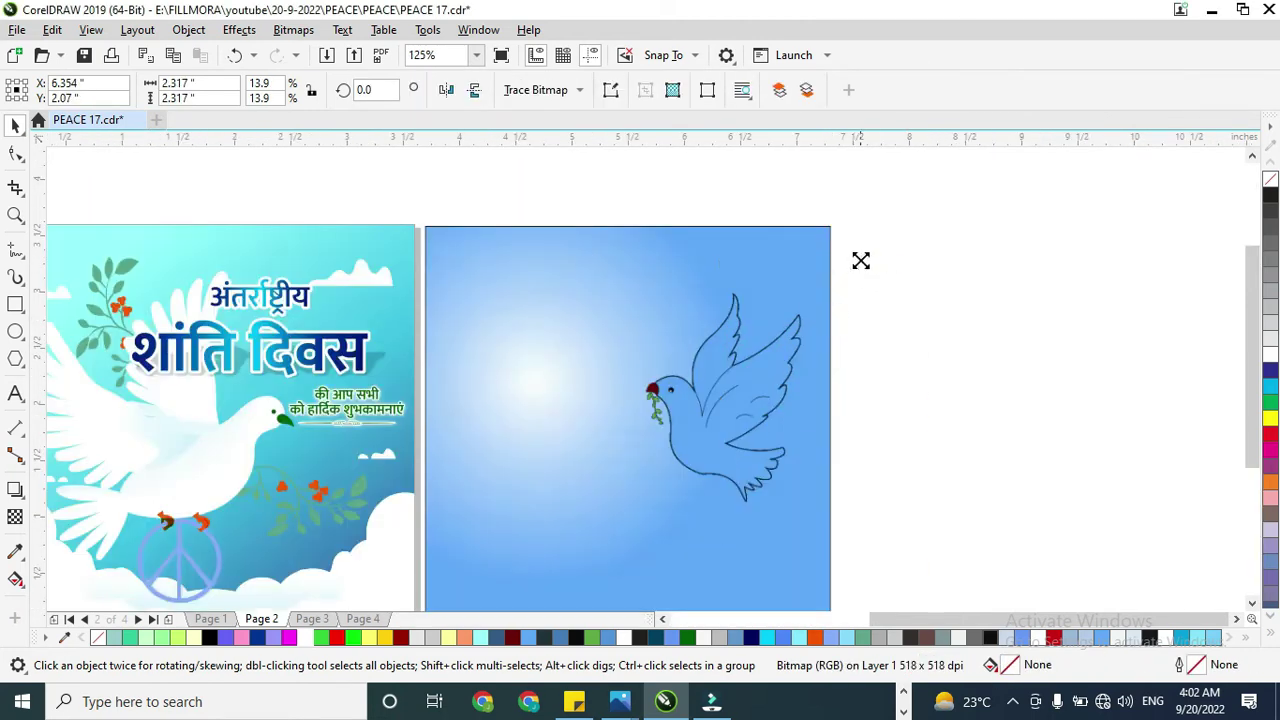
drag(861, 260, 868, 251)
- Change the blue end colour of the new square's fountain fill to #317FDE
click(617, 511)
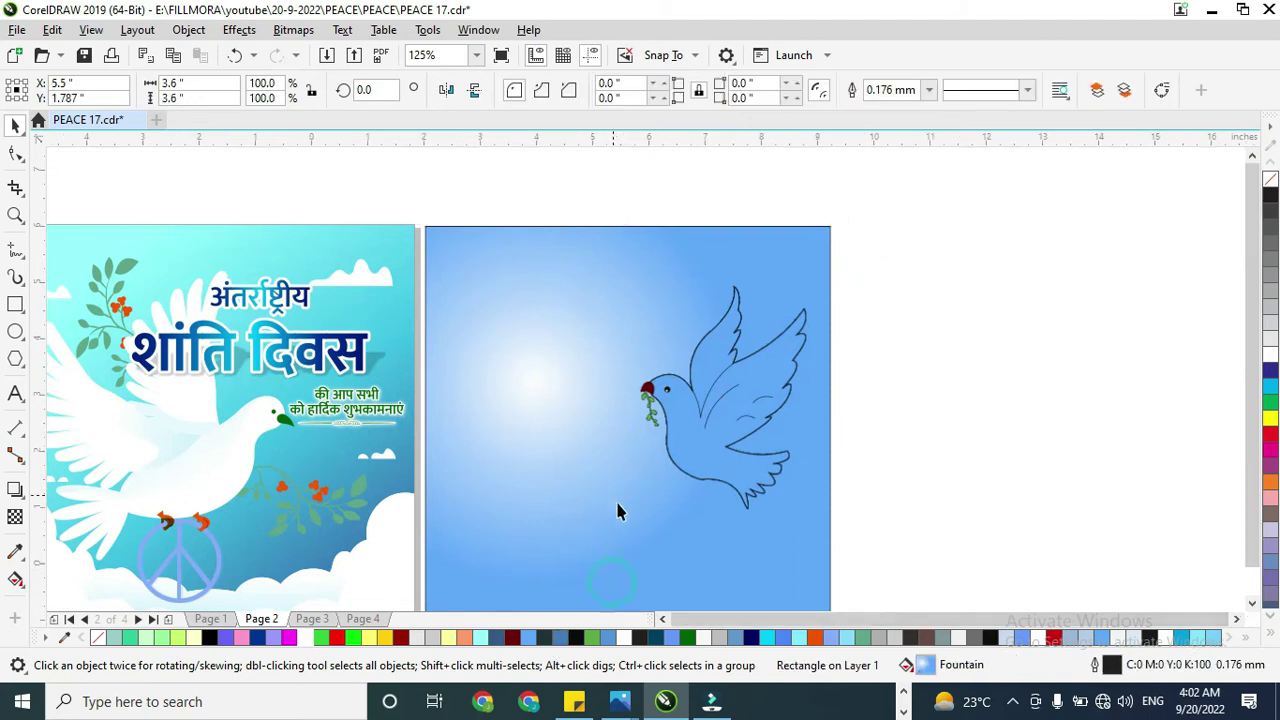
scroll(617, 511, down, 2)
double_click(930, 667)
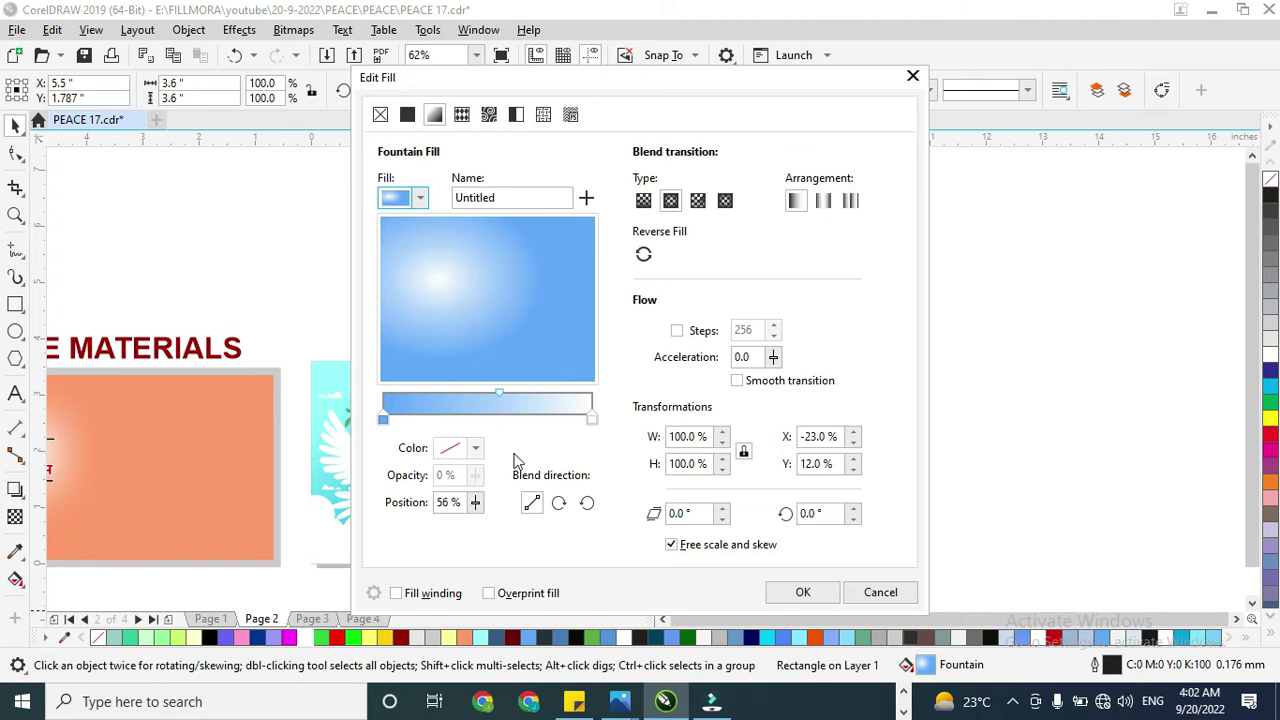
click(383, 421)
click(475, 450)
drag(535, 222, 543, 233)
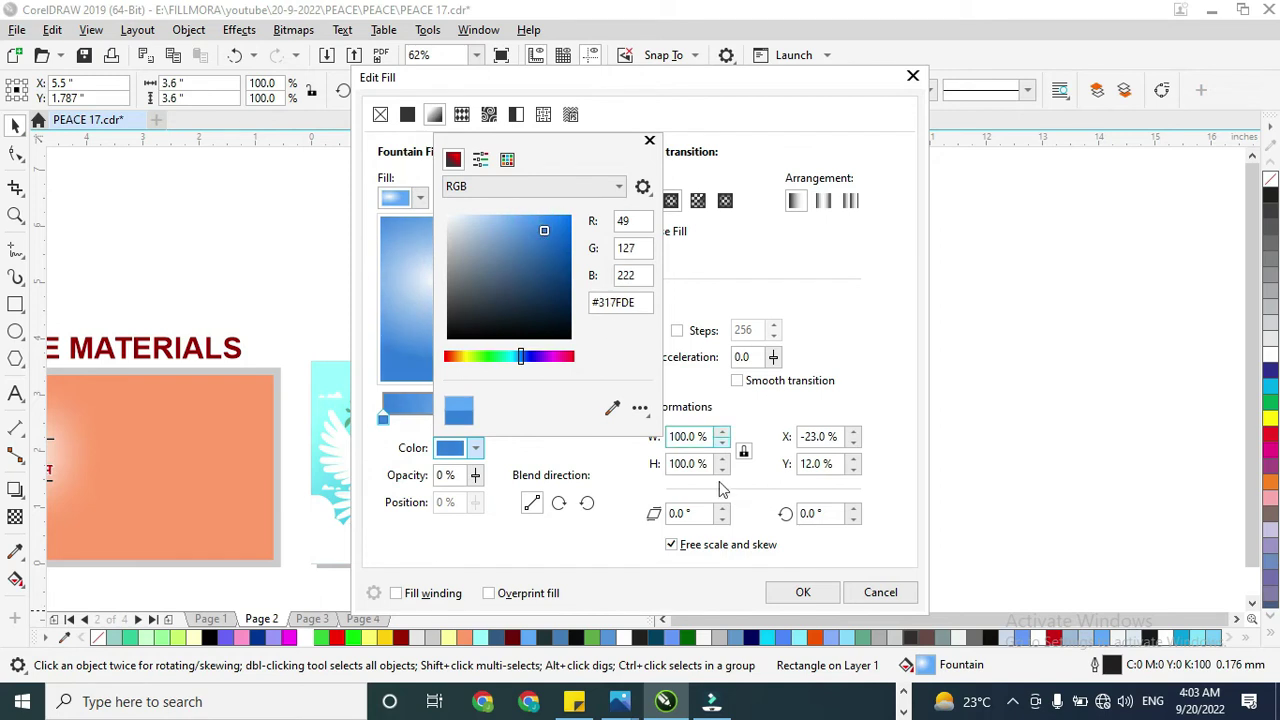
click(798, 598)
click(790, 592)
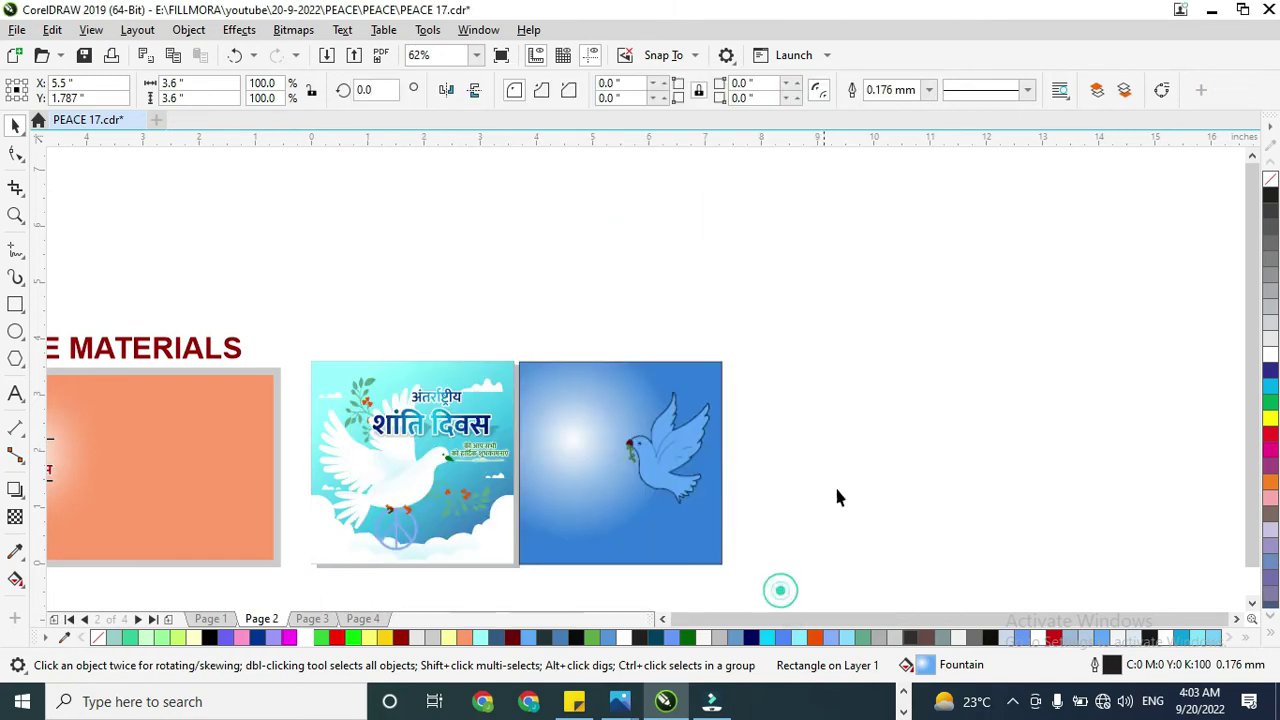
- Shift the blue dove further into the square and move the brush-stroke shape over from the materials board
drag(680, 443, 645, 451)
scroll(709, 411, up, 1)
scroll(645, 452, down, 3)
scroll(595, 434, down, 1)
mouse_move(284, 412)
mouse_down()
mouse_move(644, 402)
mouse_move(574, 391)
mouse_move(572, 443)
mouse_up()
scroll(644, 402, up, 1)
scroll(645, 410, up, 1)
- Place the brush stroke diagonally behind the dove's wings across the square's upper-right edge and fill it with Baby Blue, #6699FF
click(642, 408)
click(671, 418)
mouse_move(702, 377)
mouse_down()
mouse_move(806, 320)
mouse_move(771, 363)
mouse_move(686, 388)
mouse_up()
click(672, 637)
- PowerClip the blue dove and the brush stroke together inside the blue square
scroll(699, 357, down, 3)
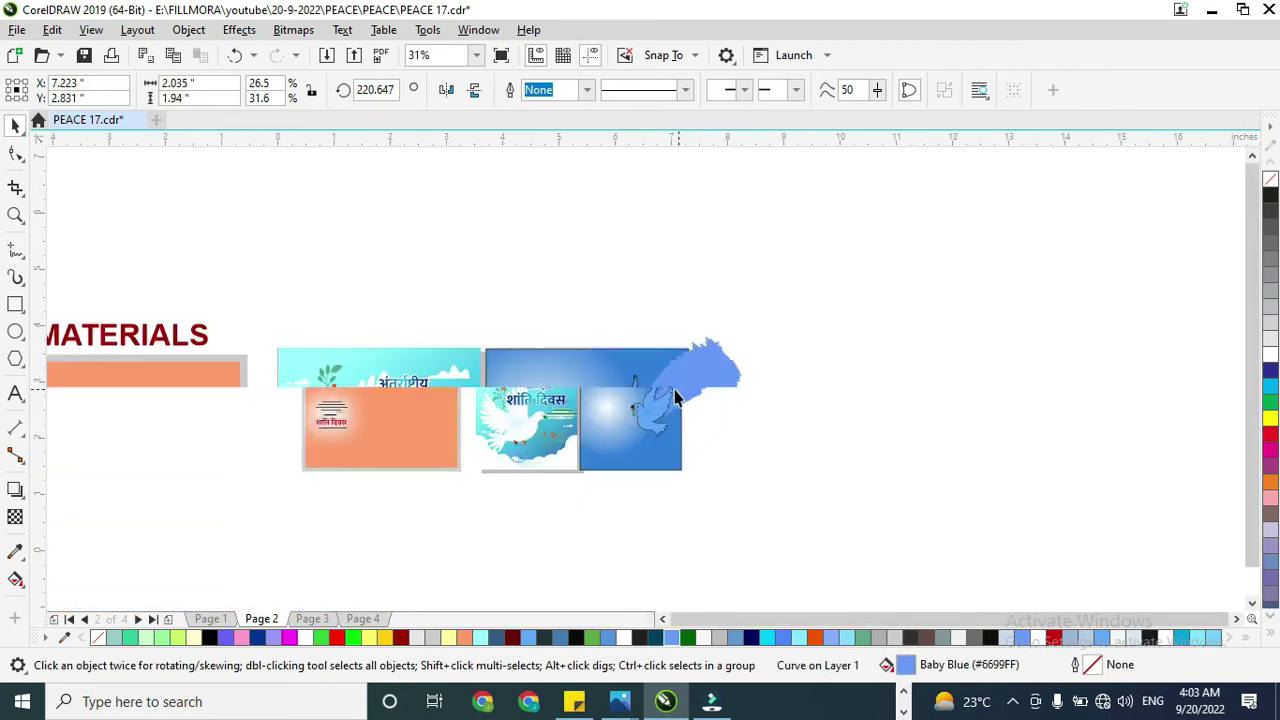
scroll(680, 420, up, 1)
shift+click(614, 434)
right_click(618, 438)
click(672, 404)
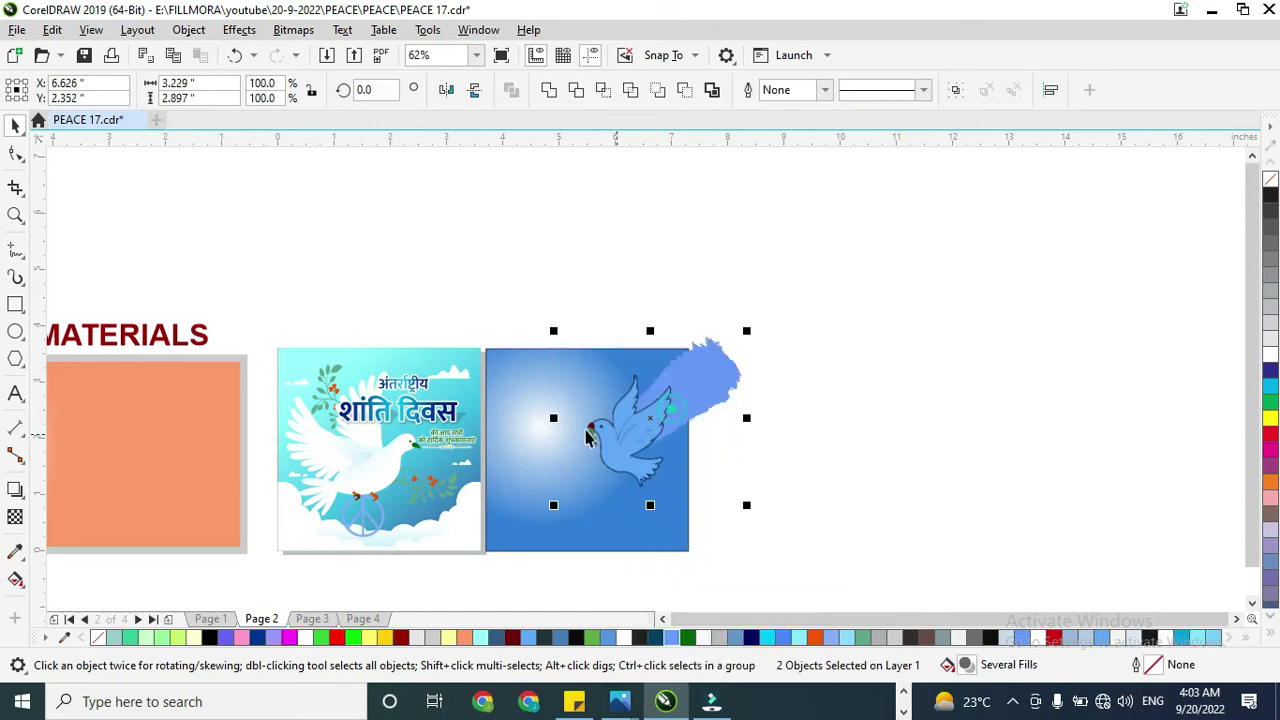
- Rotate the blue dove by about 5.5° inside the PowerClip frame and finish editing its contents
double_click(640, 430)
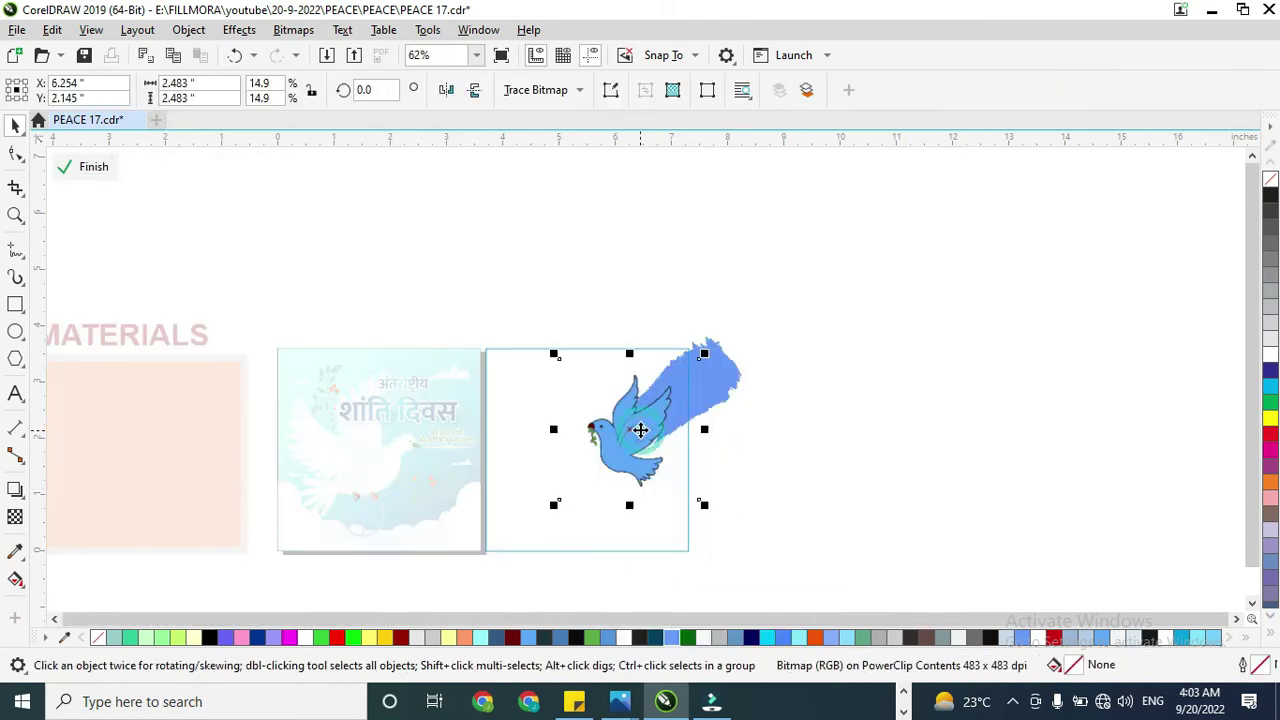
click(640, 430)
drag(560, 355, 546, 363)
ctrl+click(764, 421)
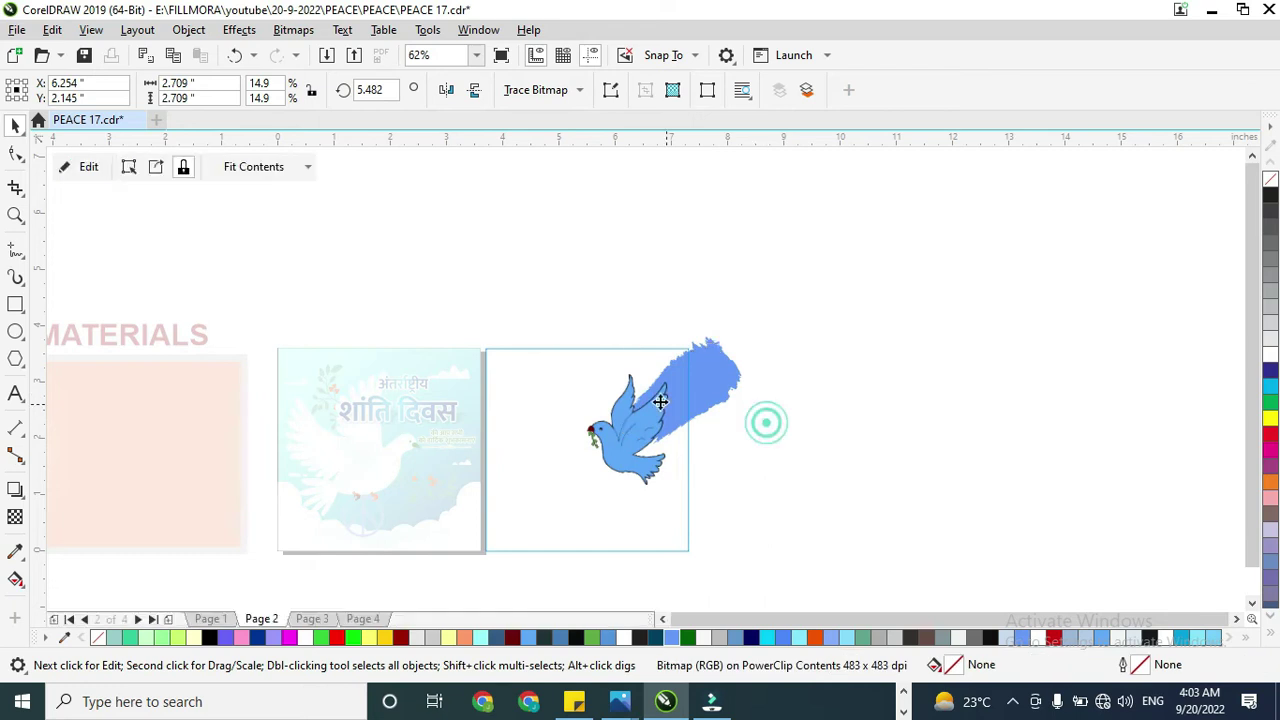
- Change the blue end colour of the square's fountain fill to a lighter sky blue
scroll(609, 491, up, 2)
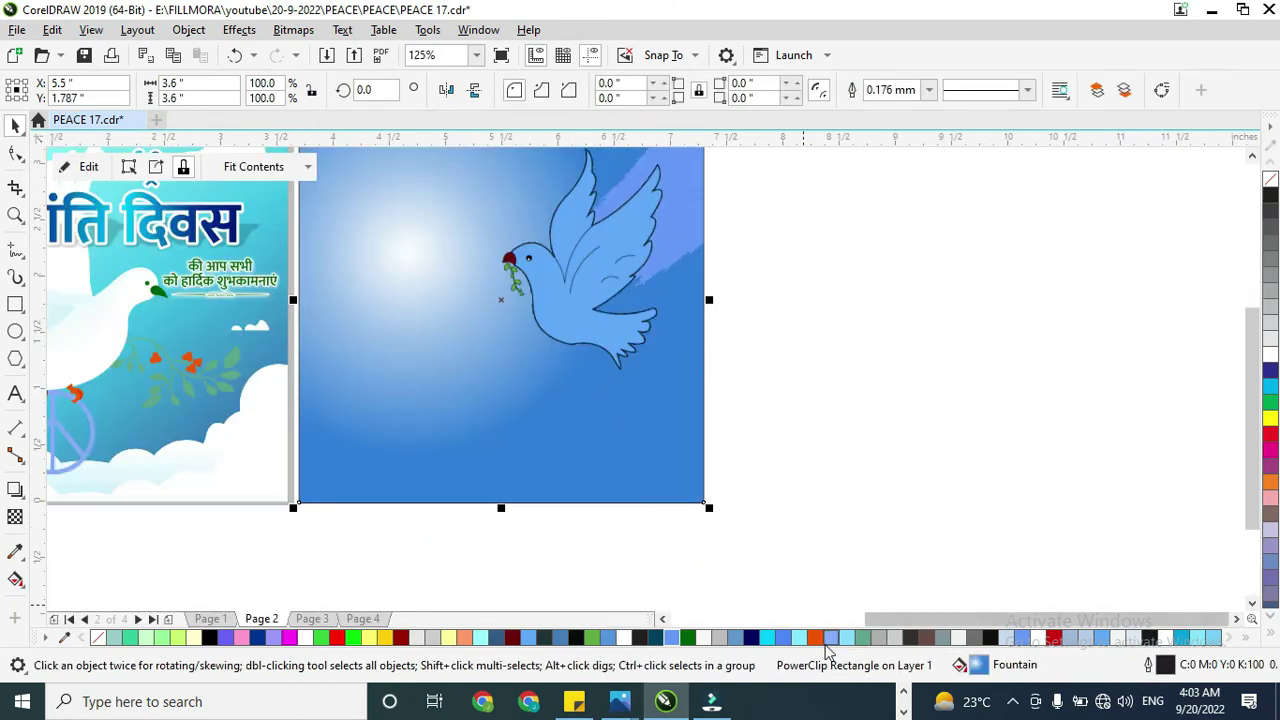
double_click(977, 668)
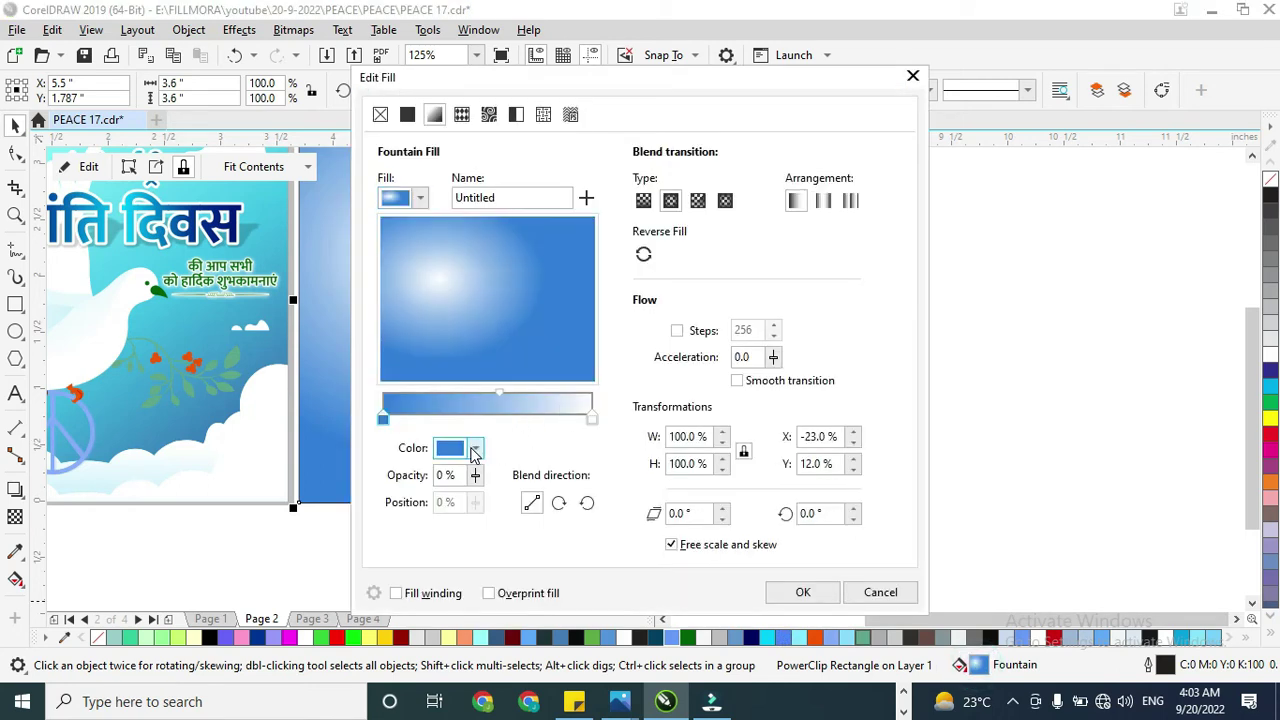
click(474, 450)
drag(544, 230, 508, 216)
click(789, 600)
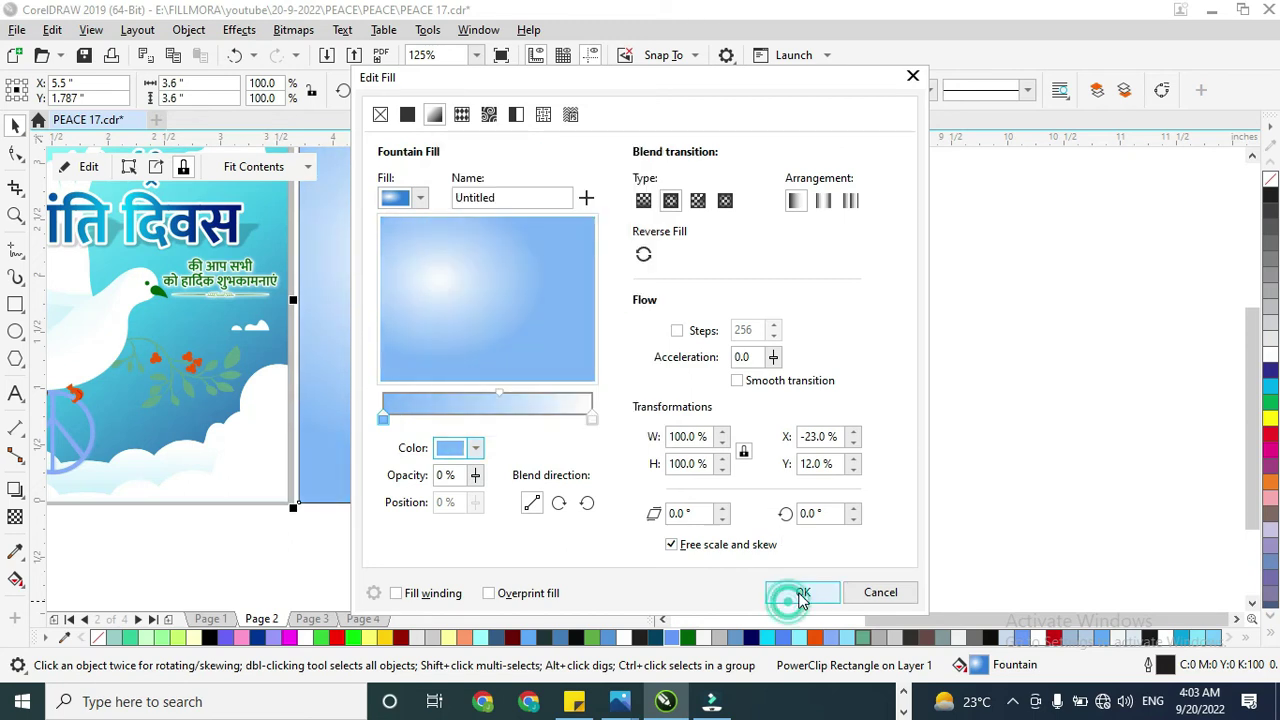
click(800, 591)
- Move the quote and red greeting text group from the materials board onto the white glow of the blue square
scroll(634, 277, down, 2)
click(735, 342)
scroll(600, 287, down, 1)
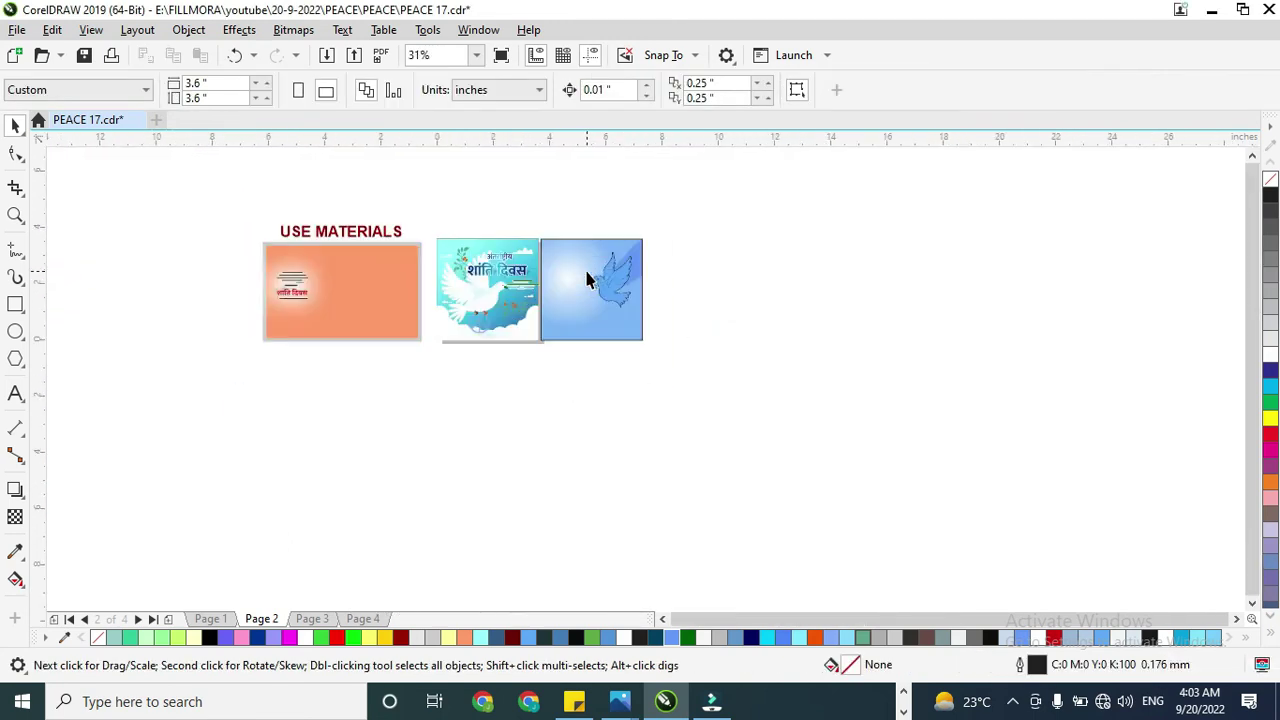
scroll(309, 282, up, 2)
click(371, 291)
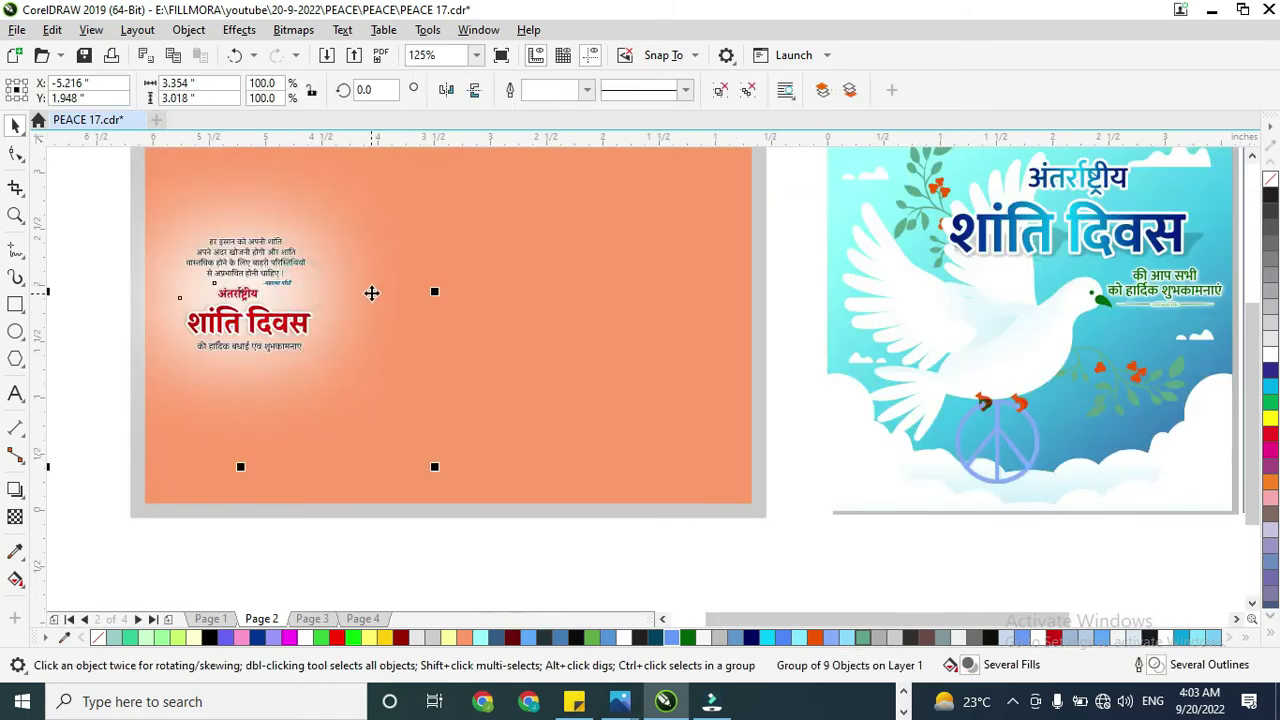
scroll(371, 291, down, 1)
drag(313, 288, 880, 272)
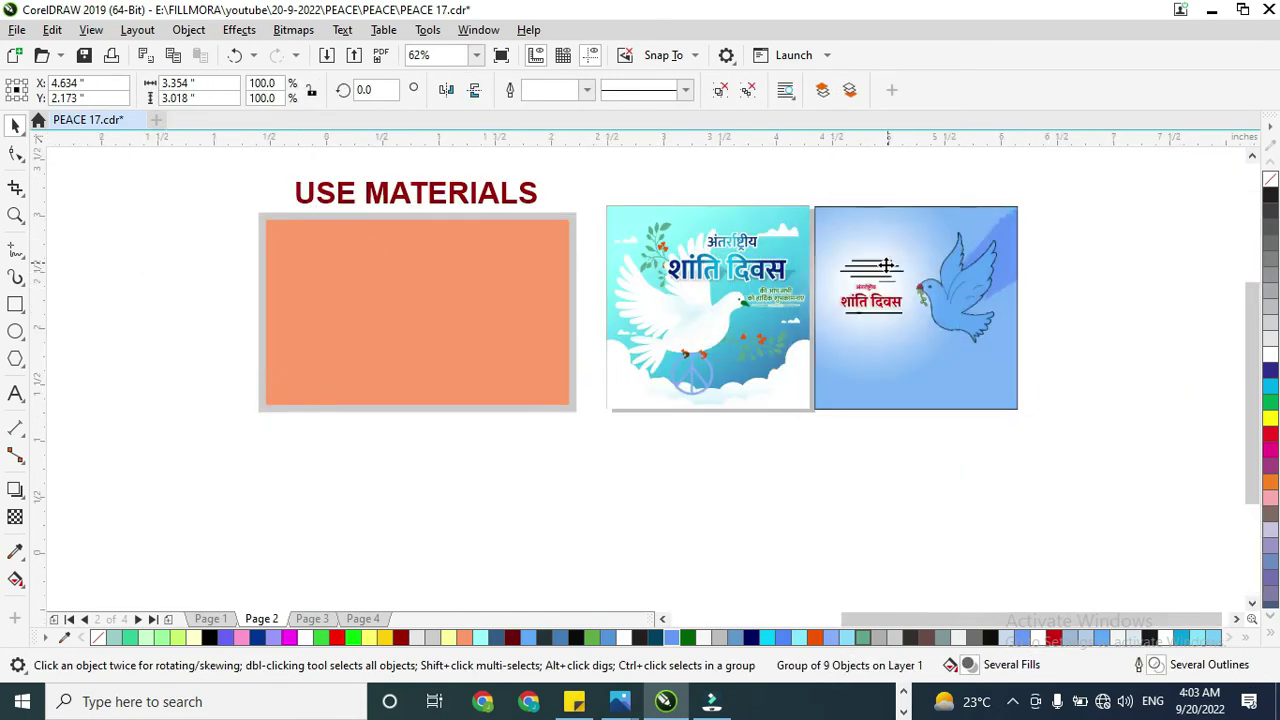
- Enlarge the greeting text group to about 4.57 × 4.12 in and reposition it beside the blue dove
scroll(893, 277, up, 1)
scroll(940, 380, down, 1)
scroll(937, 381, up, 1)
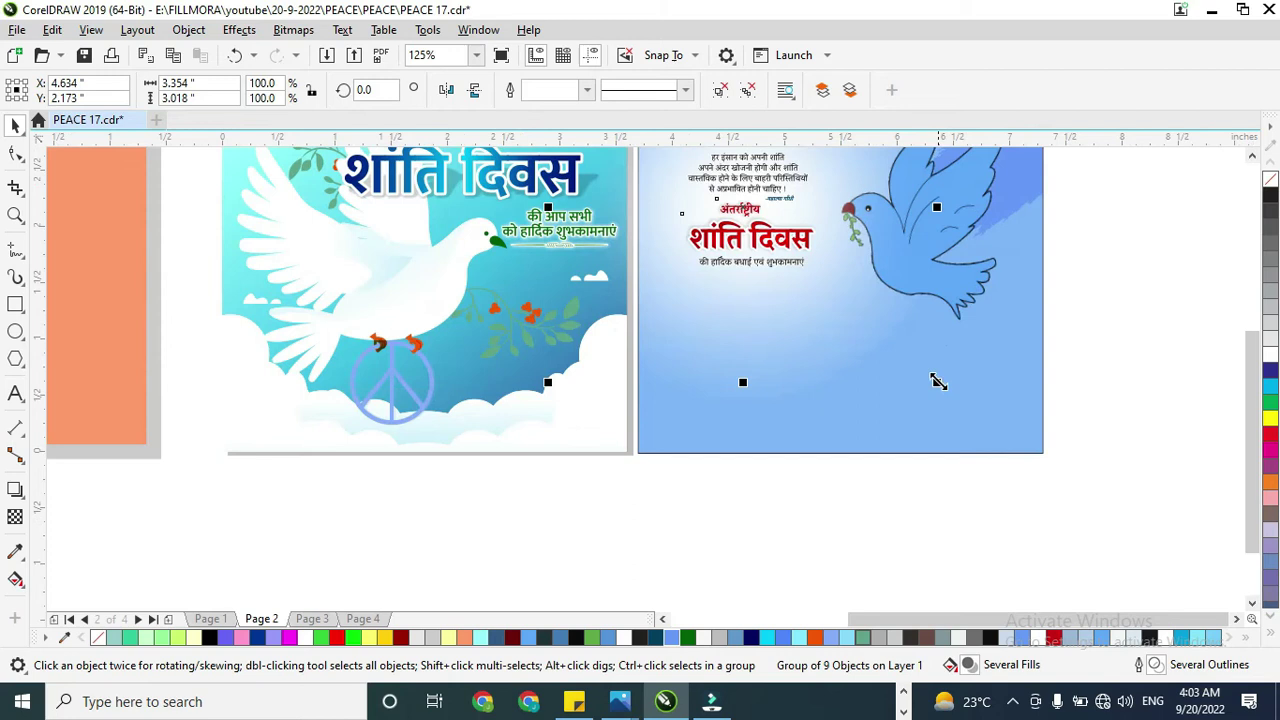
drag(940, 388, 1004, 451)
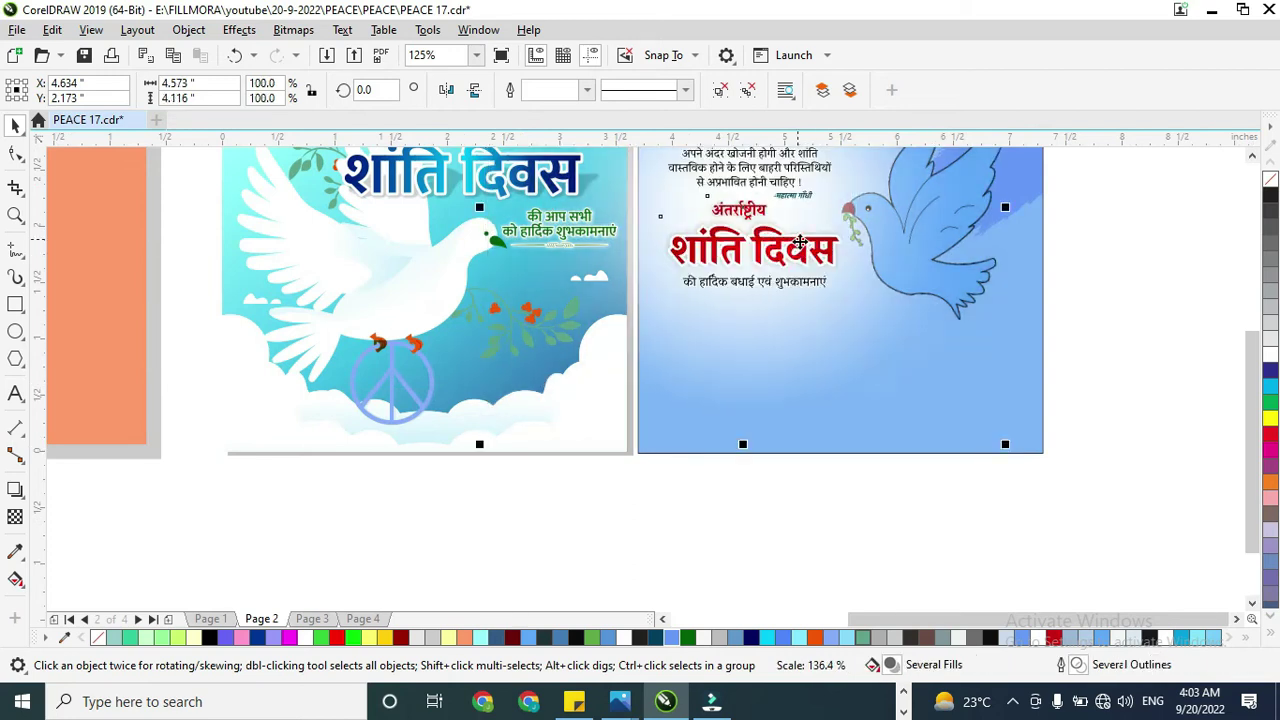
drag(792, 243, 797, 266)
scroll(789, 264, down, 1)
scroll(865, 192, up, 1)
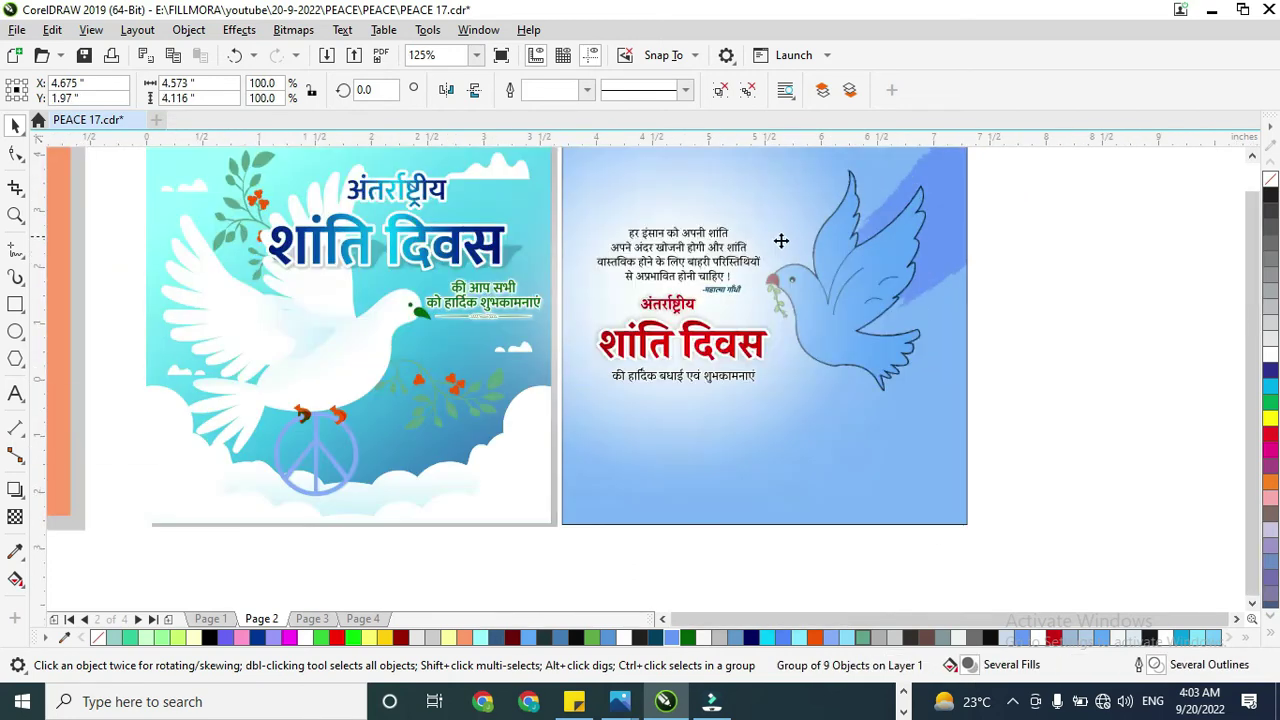
- PowerClip the greeting text group inside the blue square
scroll(843, 198, down, 2)
scroll(822, 201, up, 1)
right_click(668, 297)
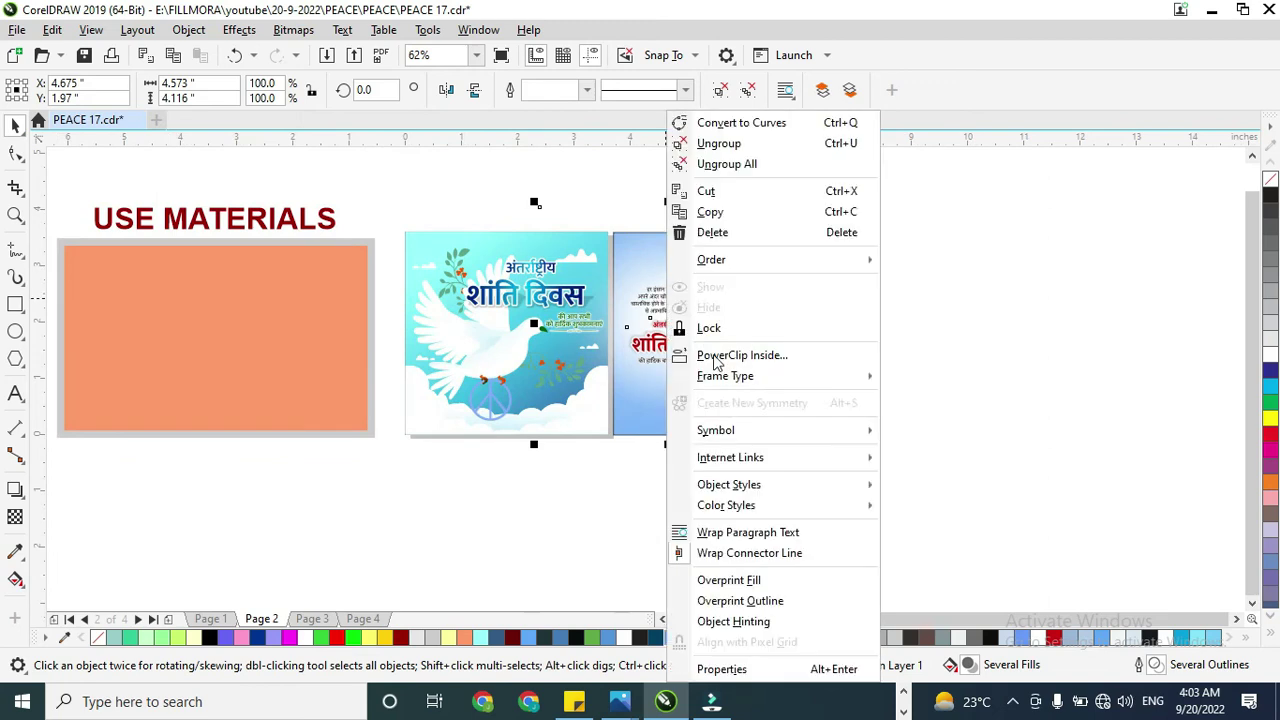
key(Escape)
key(Escape)
click(808, 385)
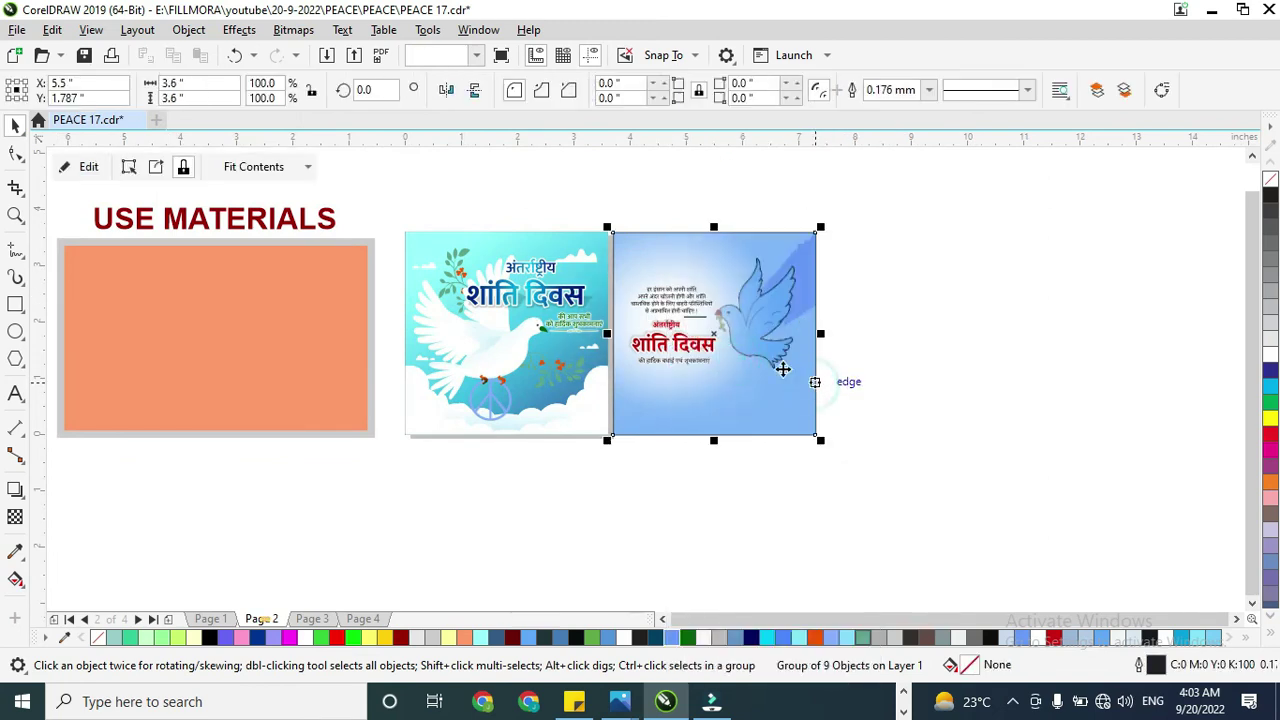
- Edit the PowerClip contents, enlarging the greeting text group to about 5.72 × 5.15 in and adjusting its position
double_click(711, 320)
click(697, 280)
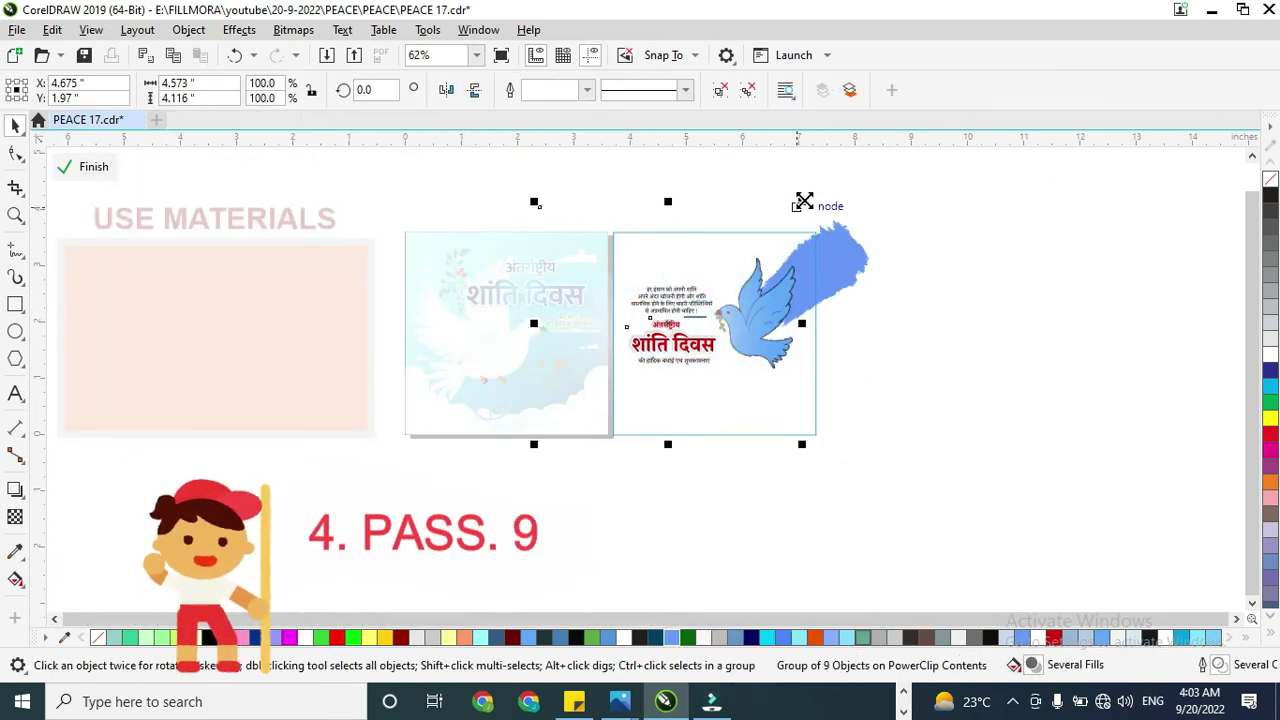
mouse_move(802, 202)
mouse_down()
mouse_move(837, 166)
mouse_move(806, 180)
mouse_up()
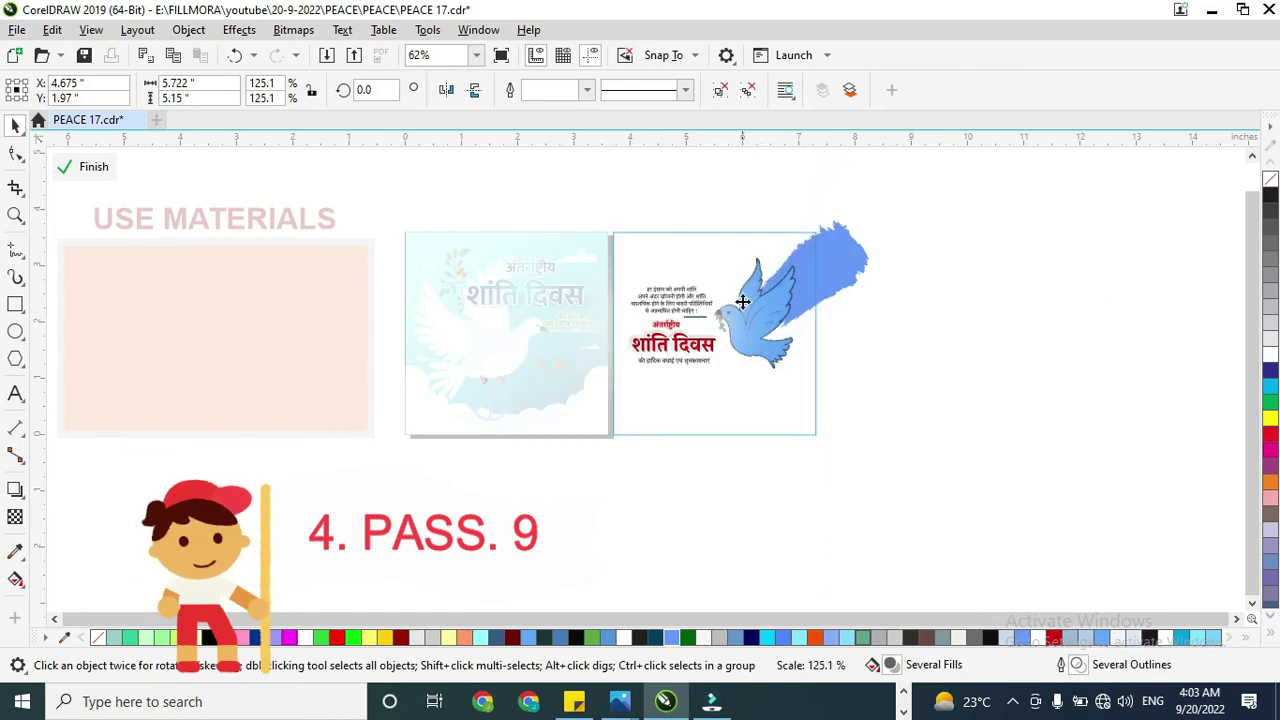
click(795, 360)
drag(722, 350, 706, 385)
- Reposition the blue dove beside the greeting text over the brush stroke and enlarge it to about 2.86 × 2.86 in
mouse_move(977, 446)
mouse_down()
mouse_move(673, 225)
mouse_move(663, 197)
mouse_up()
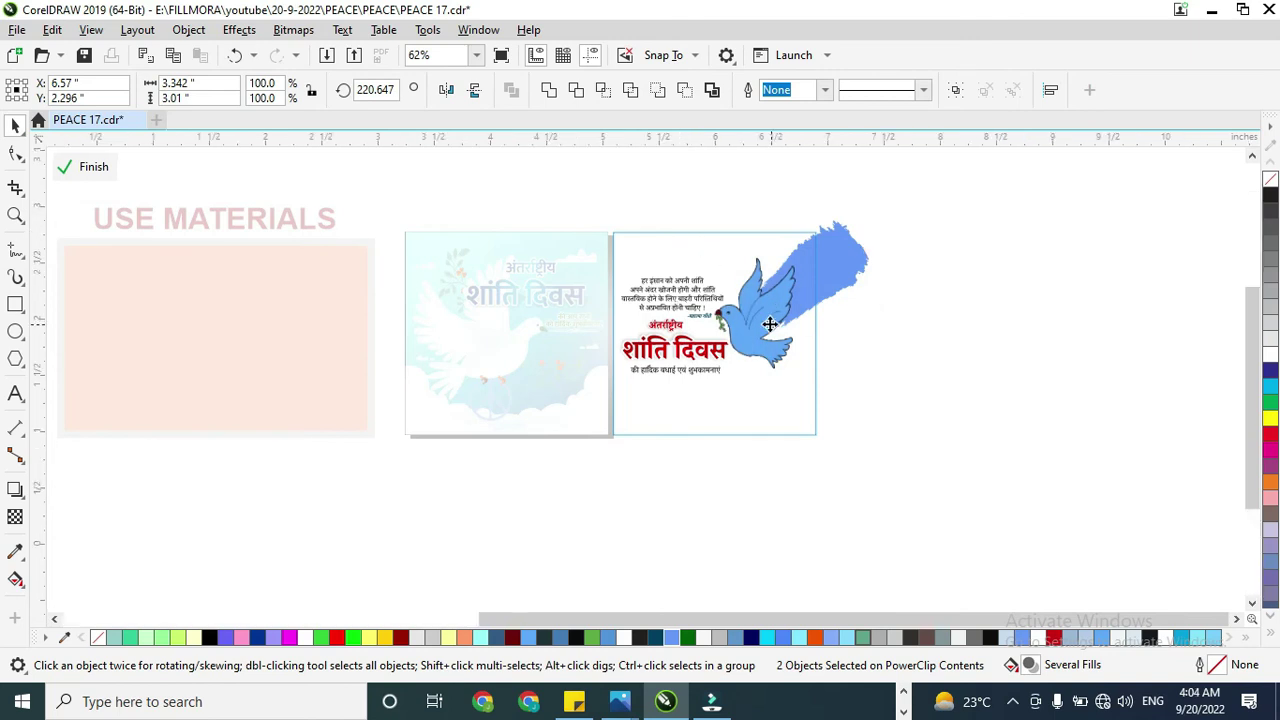
scroll(768, 325, up, 4)
scroll(717, 312, down, 4)
click(930, 371)
click(740, 278)
scroll(742, 278, up, 1)
mouse_move(746, 302)
mouse_down()
mouse_move(721, 306)
mouse_move(739, 312)
mouse_up()
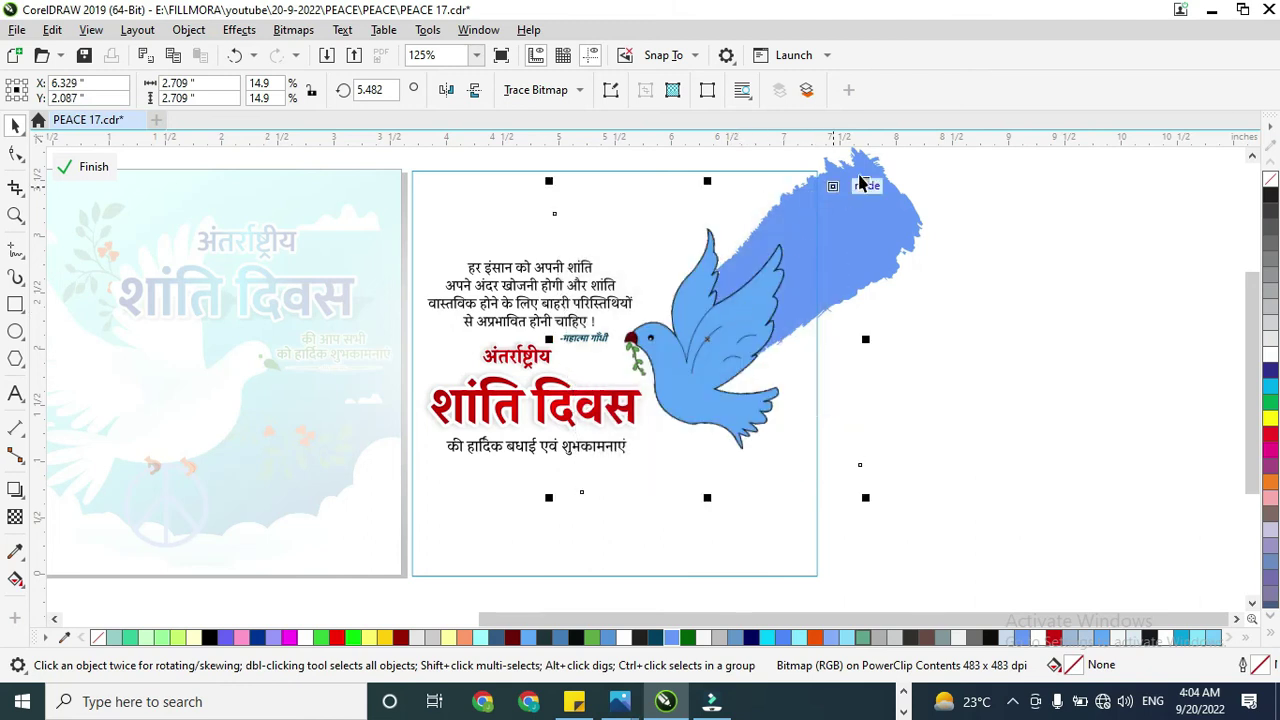
drag(876, 172, 880, 167)
mouse_move(732, 347)
mouse_down()
mouse_move(728, 358)
mouse_move(731, 348)
mouse_up()
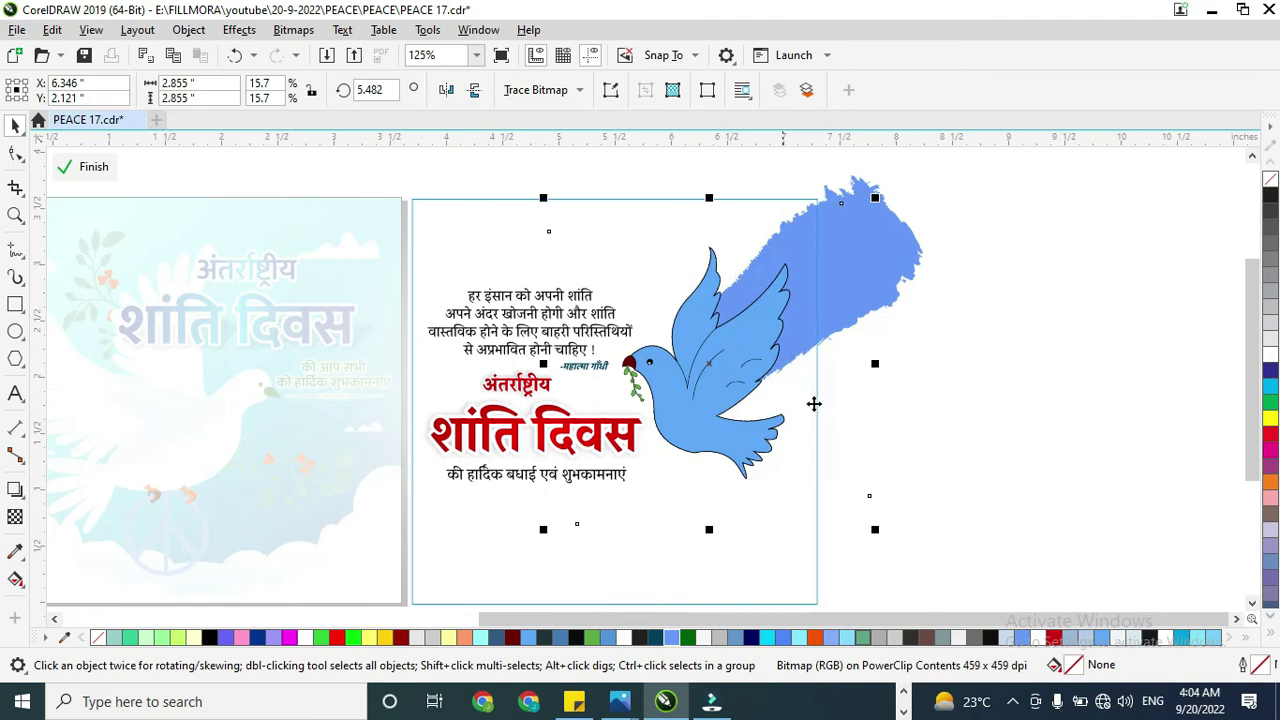
- Finish editing the PowerClip contents and remove the blue square's outline
ctrl+click(946, 428)
scroll(697, 325, down, 1)
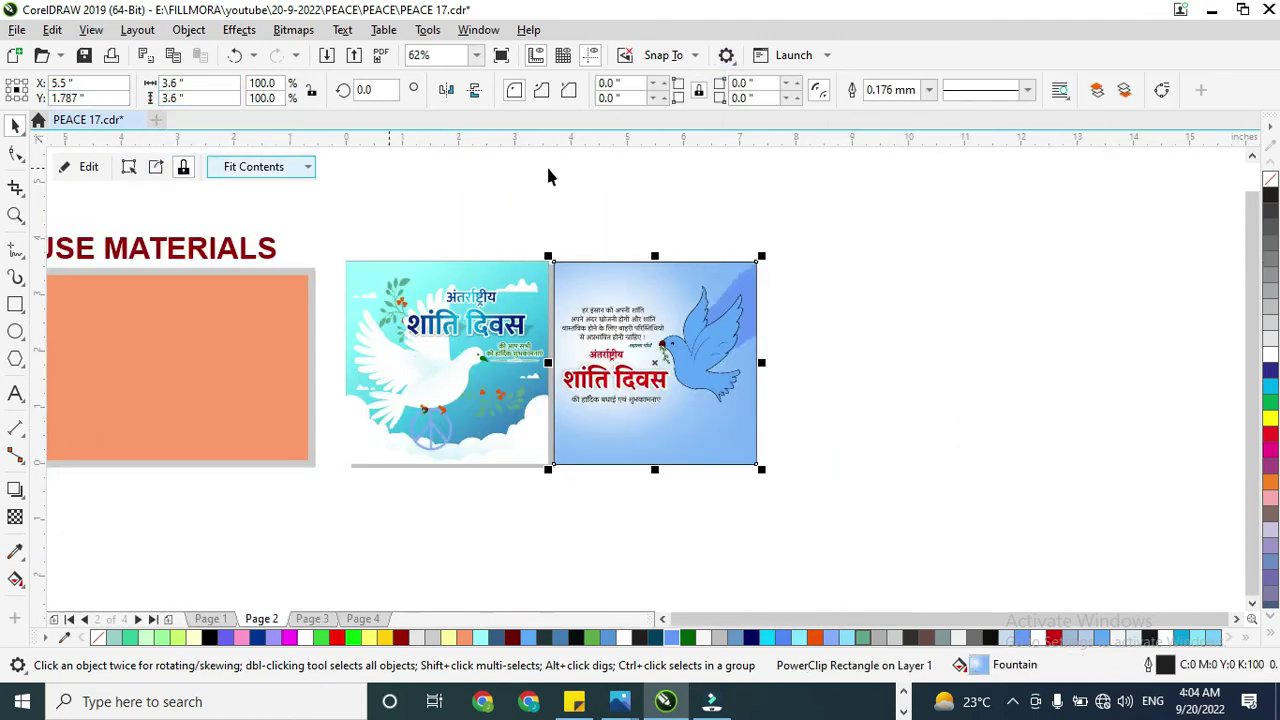
right_click(1270, 178)
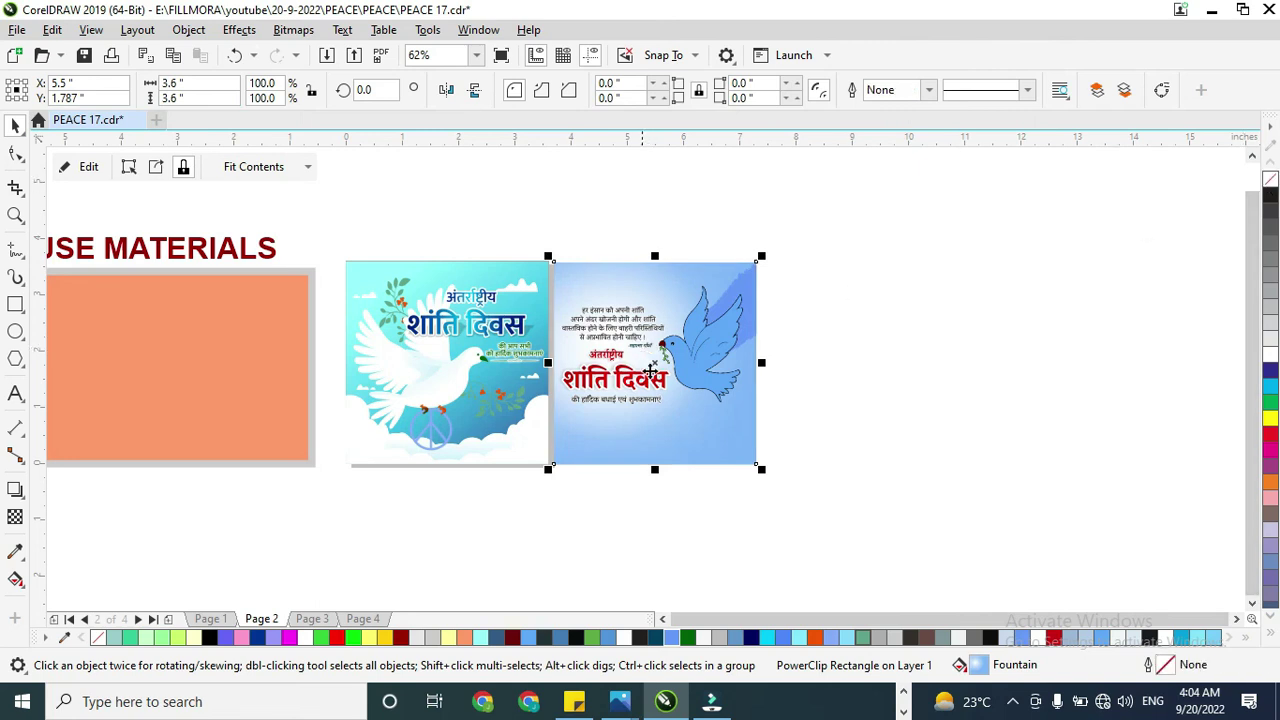
- Delete the orange materials panel, its grey backing rectangle and the USE MATERIALS heading
scroll(720, 378, up, 1)
scroll(720, 380, down, 1)
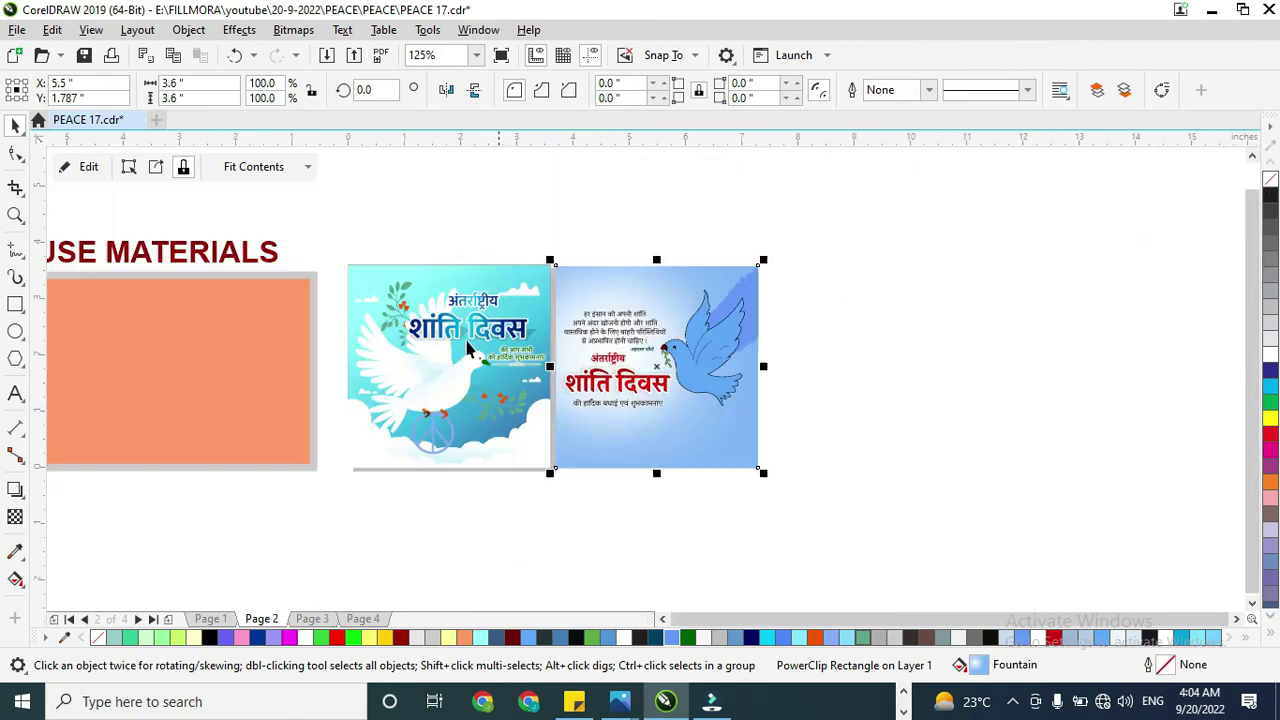
click(171, 339)
key(Delete)
click(214, 334)
key(Delete)
click(216, 251)
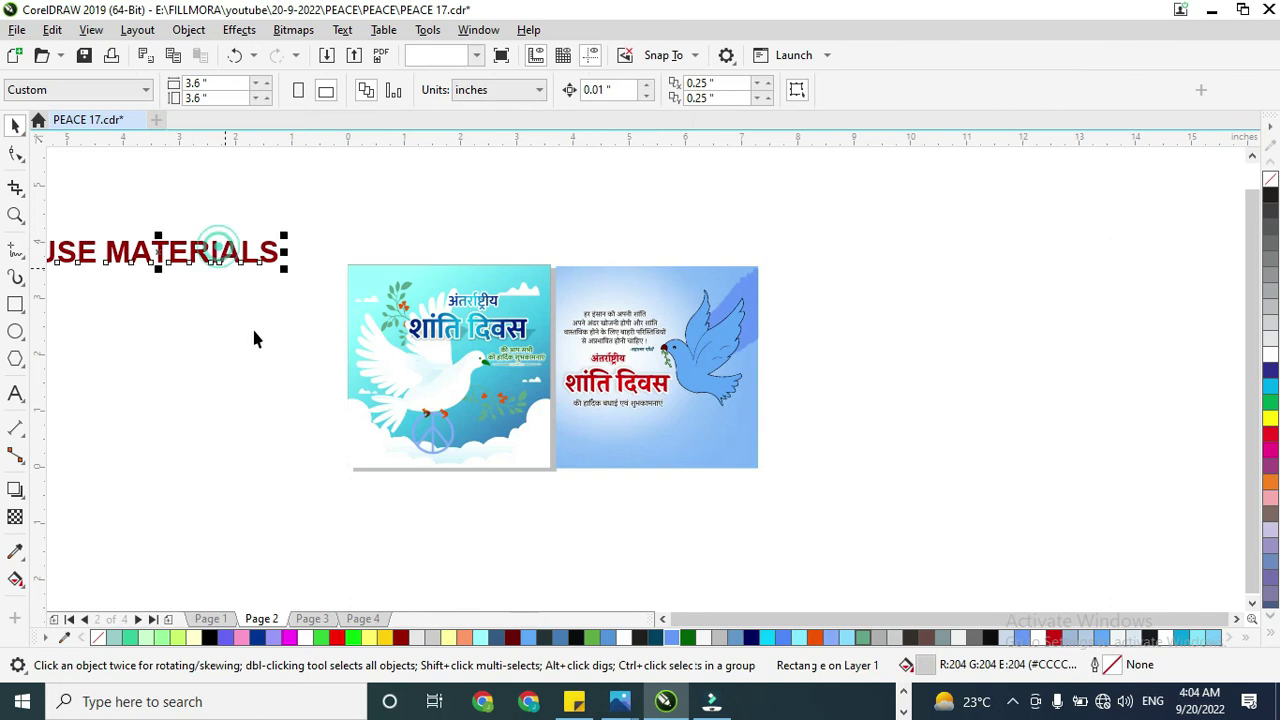
key(Delete)
- Fit both finished posters in the view and clear the selection to inspect them
drag(920, 575, 914, 560)
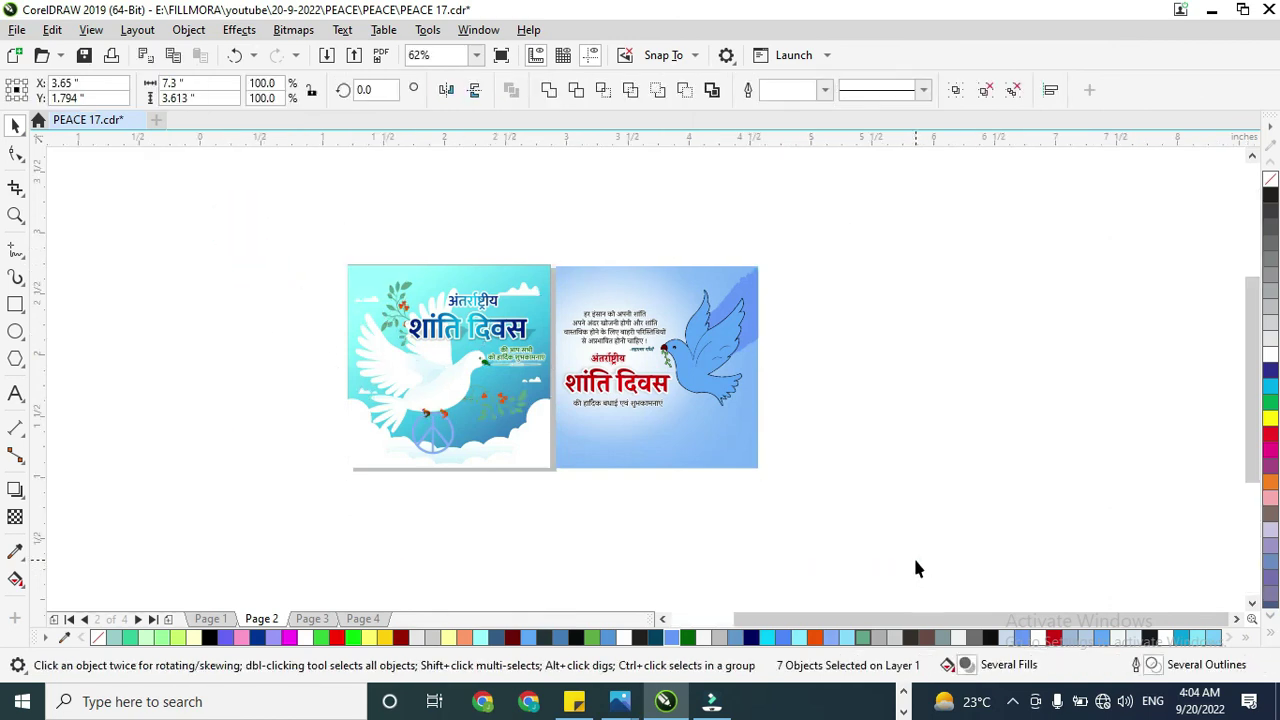
key(shift+F2)
click(1145, 420)
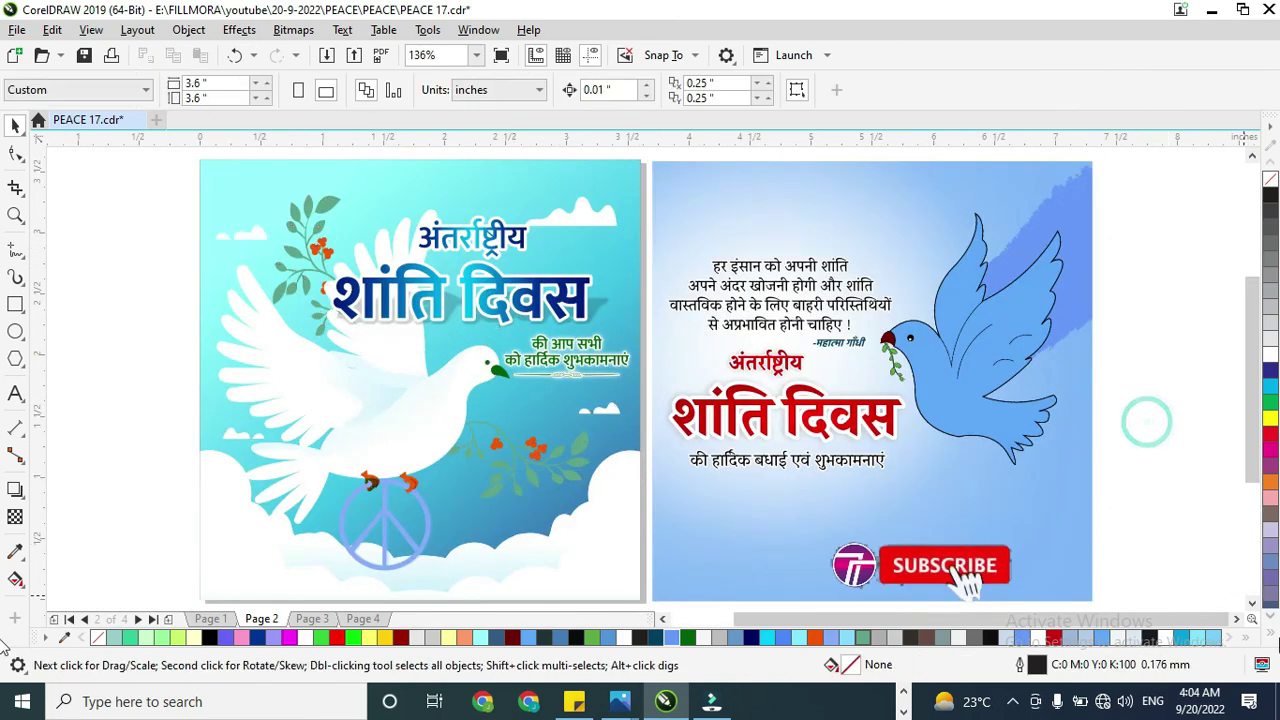